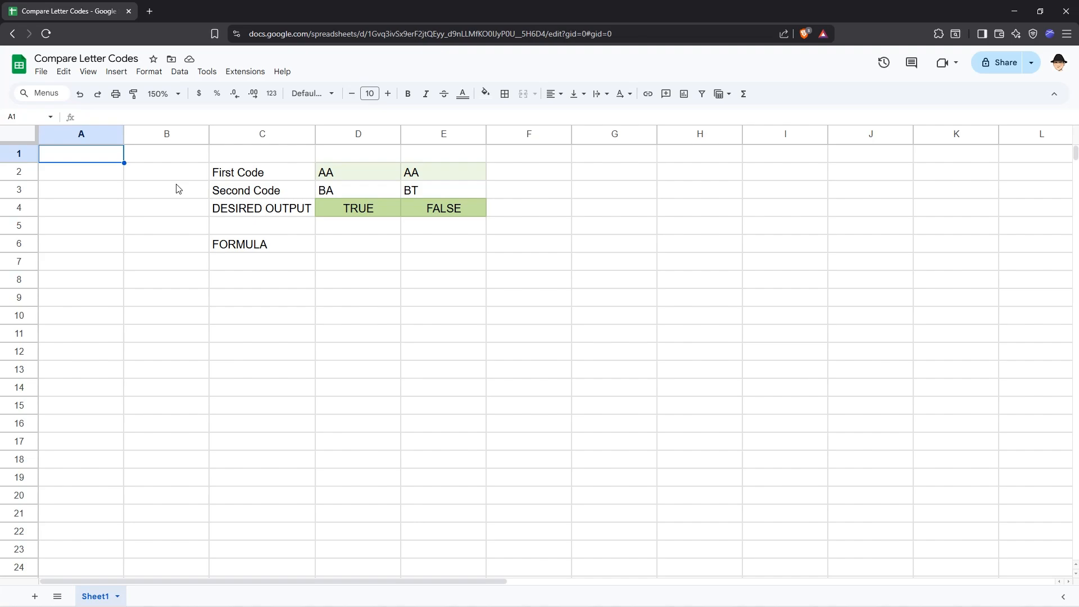
pyautogui.click(282, 173)
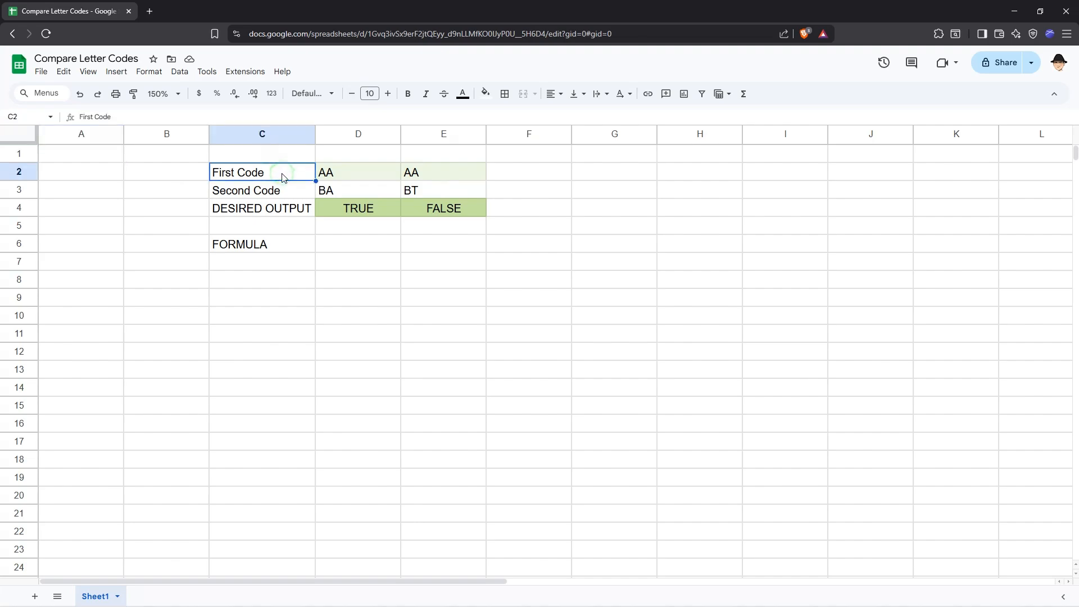
pyautogui.click(292, 190)
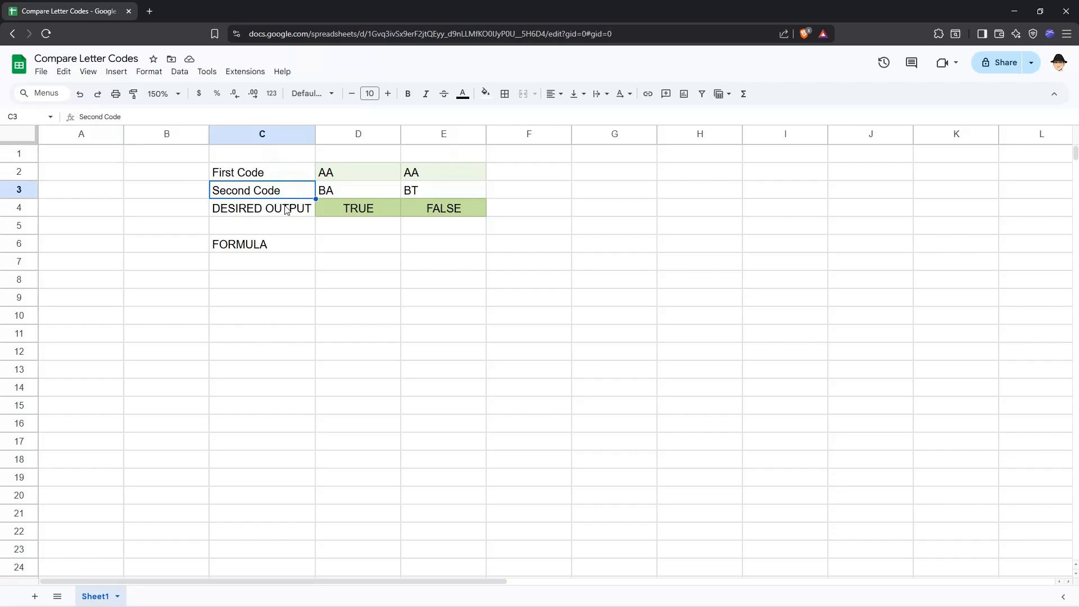
pyautogui.click(287, 209)
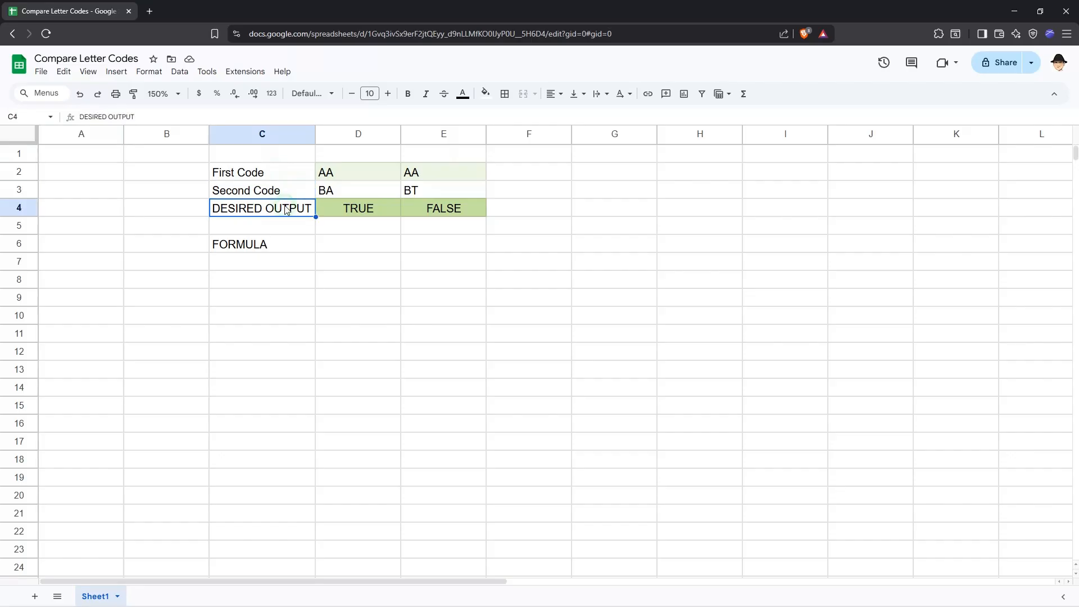
# Try =SEARCH("B",D3) in cell D6, change the search letter to "A", and discard the formula.
pyautogui.click(333, 241)
pyautogui.write('=SEARCH(')
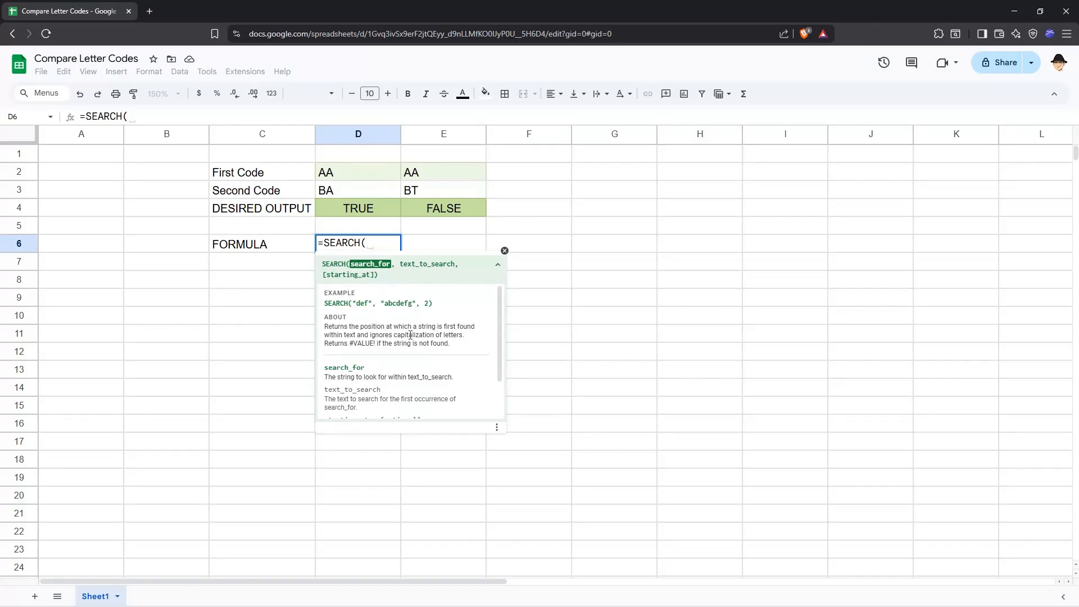
pyautogui.write('"')
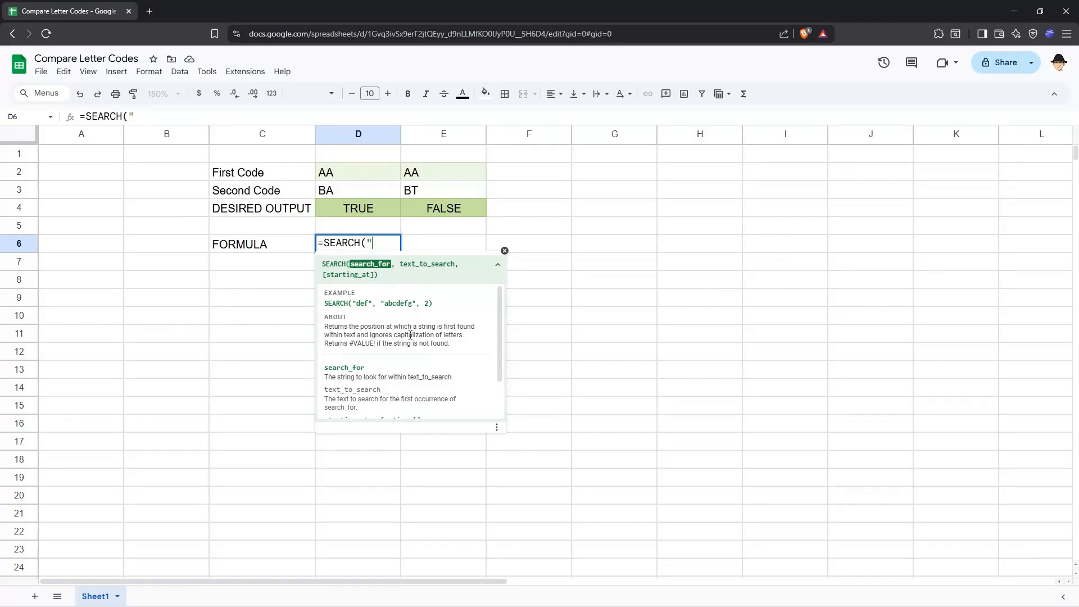
pyautogui.write('B",')
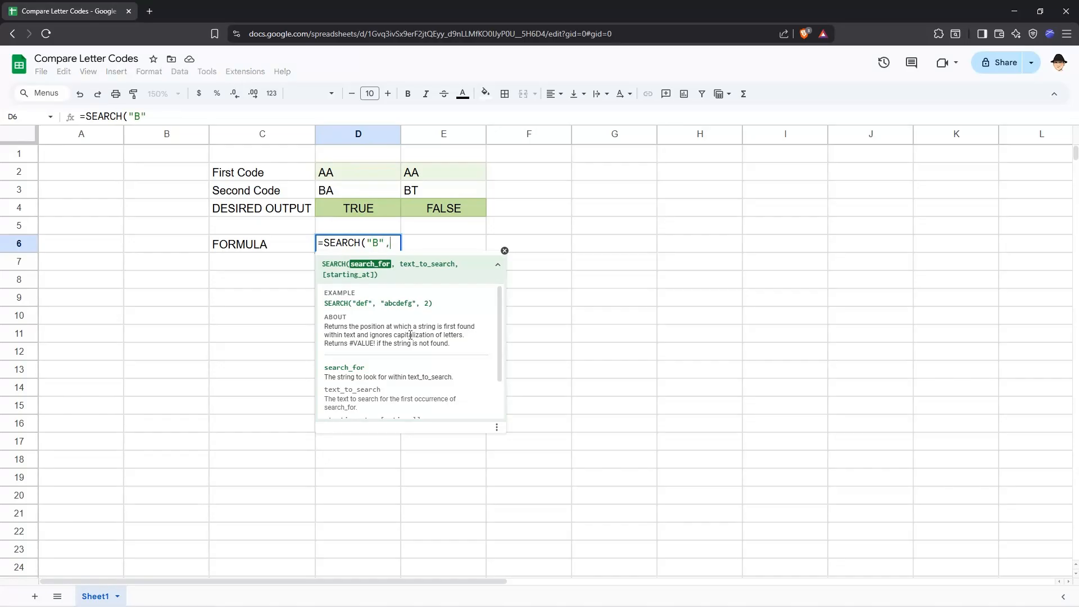
pyautogui.write('D3')
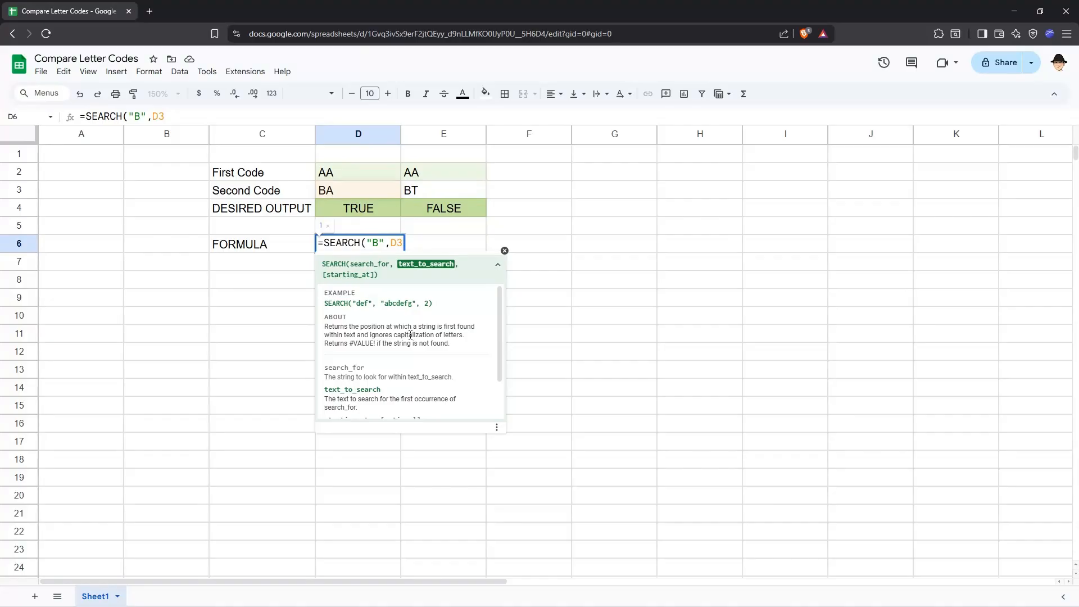
pyautogui.press('Left')
pyautogui.press('Left')
pyautogui.press('Left')
pyautogui.press('Left')
pyautogui.press('BackSpace')
pyautogui.write('A')
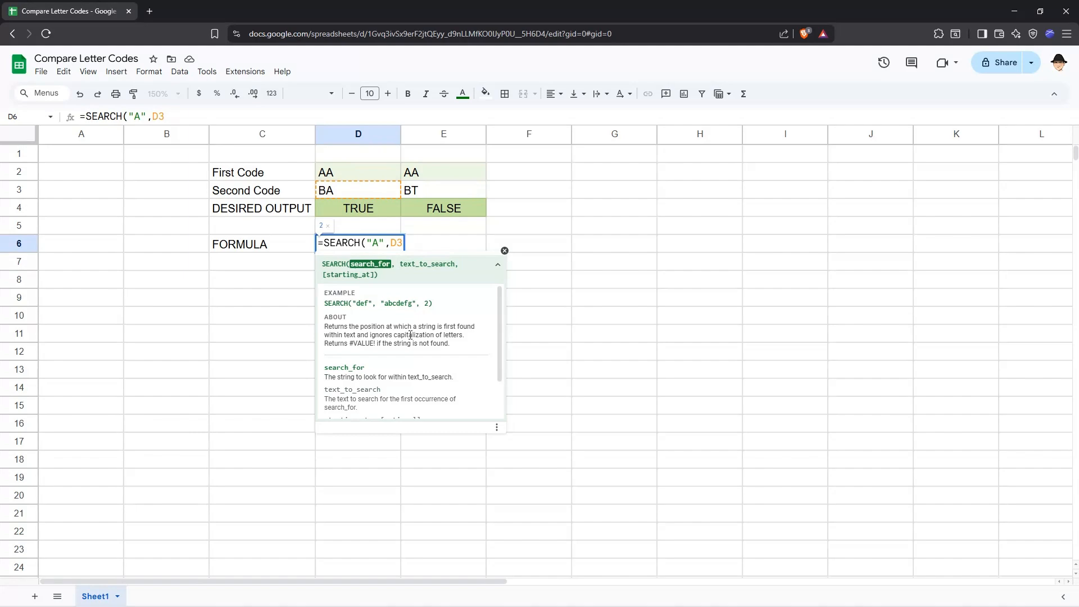
pyautogui.press('Escape')
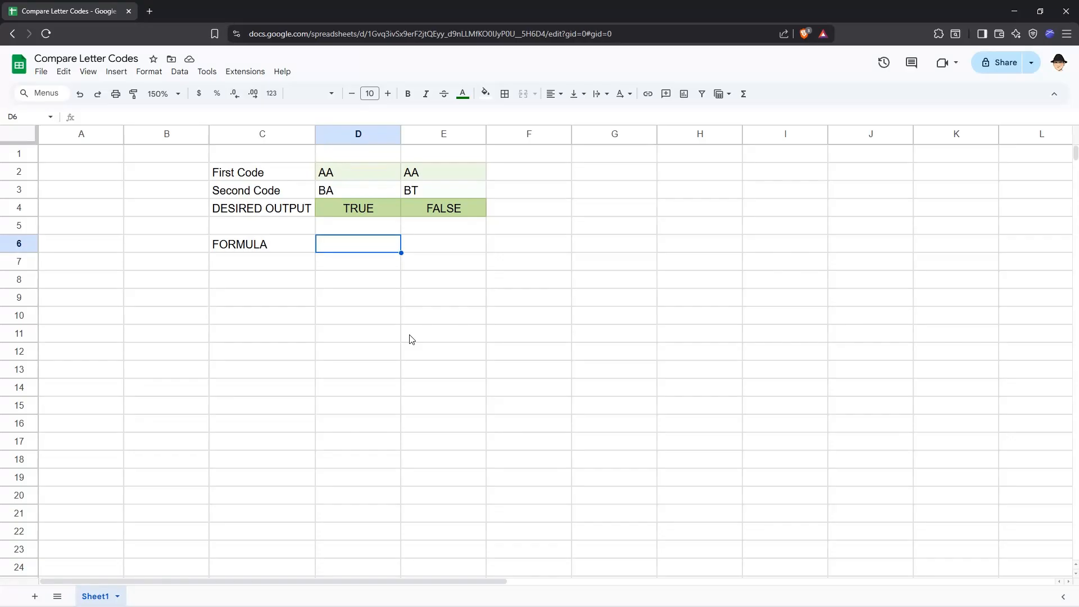
# Begin a formula in cell D6 with =MAP(SEQUENCE(LEN(D2) to generate one number per letter of the first code.
pyautogui.write('=MAP(')
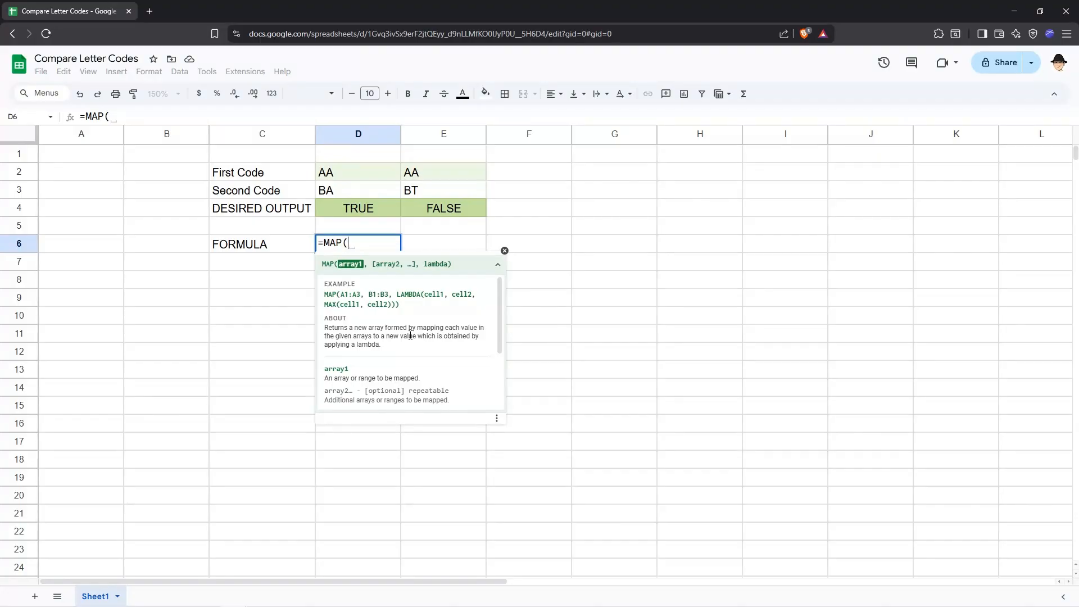
pyautogui.write('SEQUENCE(')
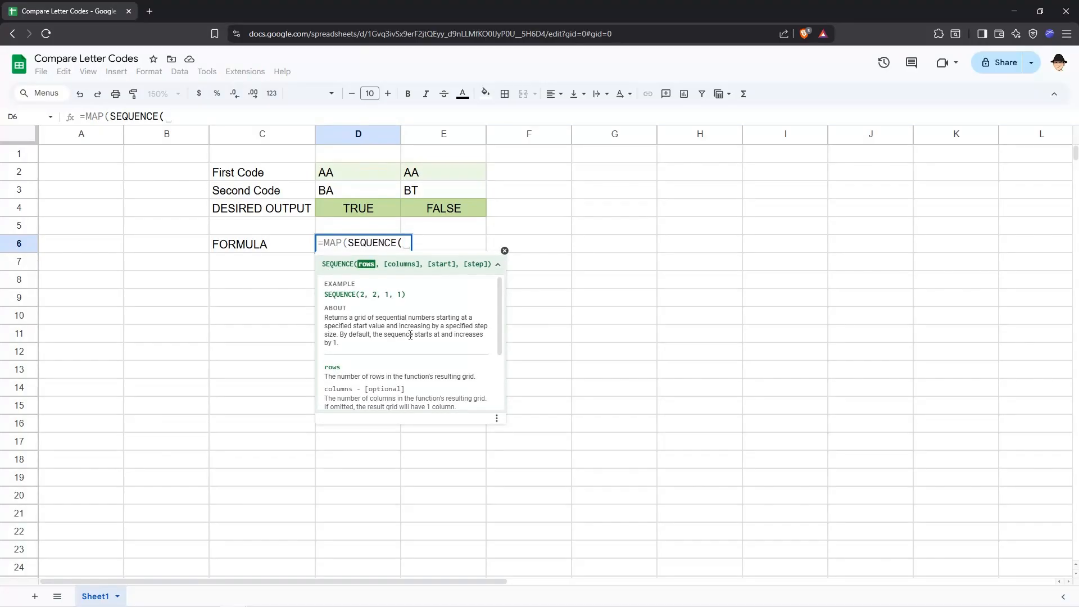
pyautogui.write('L')
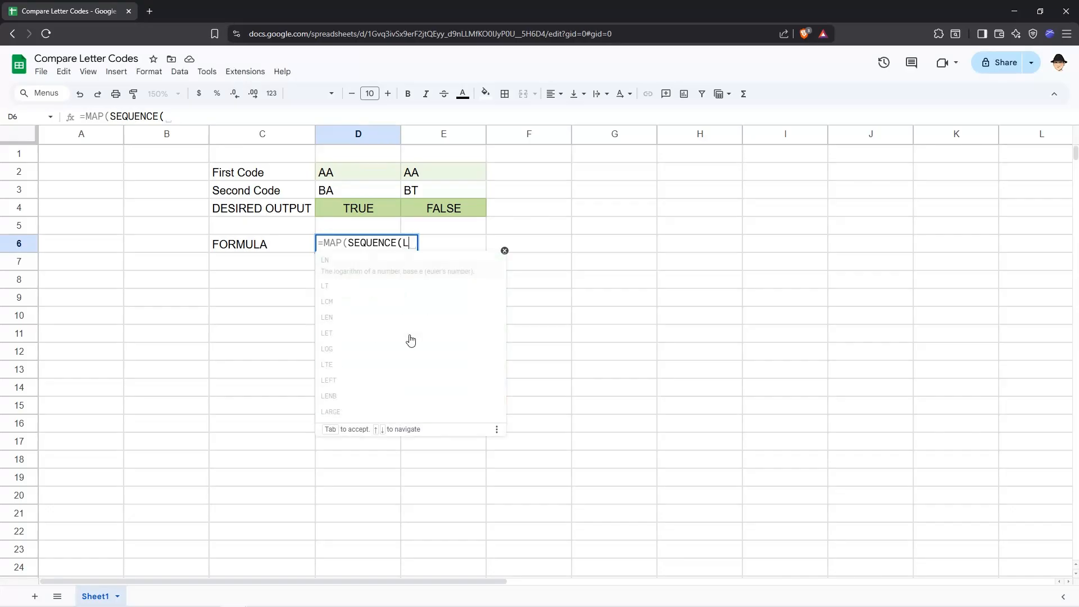
pyautogui.write('EN(D2')
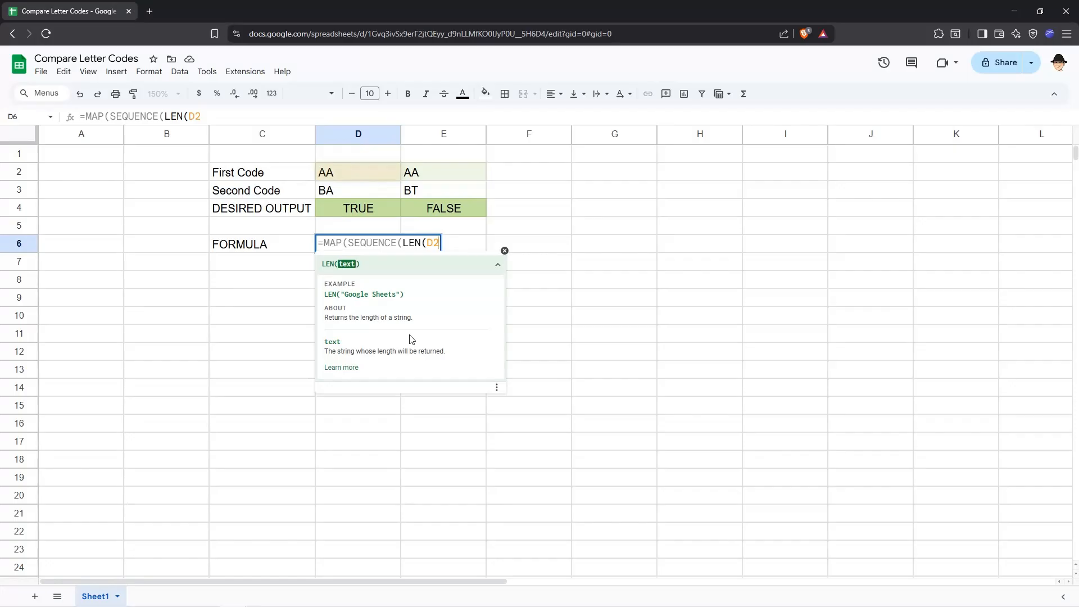
pyautogui.write(')')
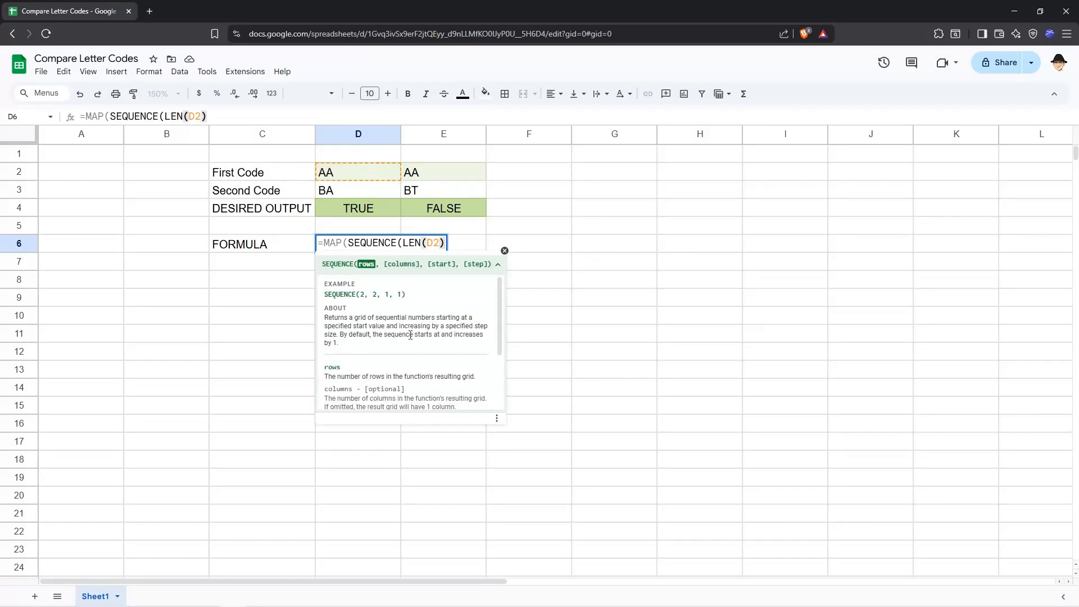
pyautogui.write('),LAMBDF')
# Close the SEQUENCE part of the D6 formula and add a LAMBDA with the parameter name letter.
pyautogui.press('BackSpace')
pyautogui.write('A(coun')
pyautogui.write('t')
pyautogui.press('BackSpace')
pyautogui.press('BackSpace')
pyautogui.press('BackSpace')
pyautogui.press('BackSpace')
pyautogui.press('BackSpace')
pyautogui.write('letter,')
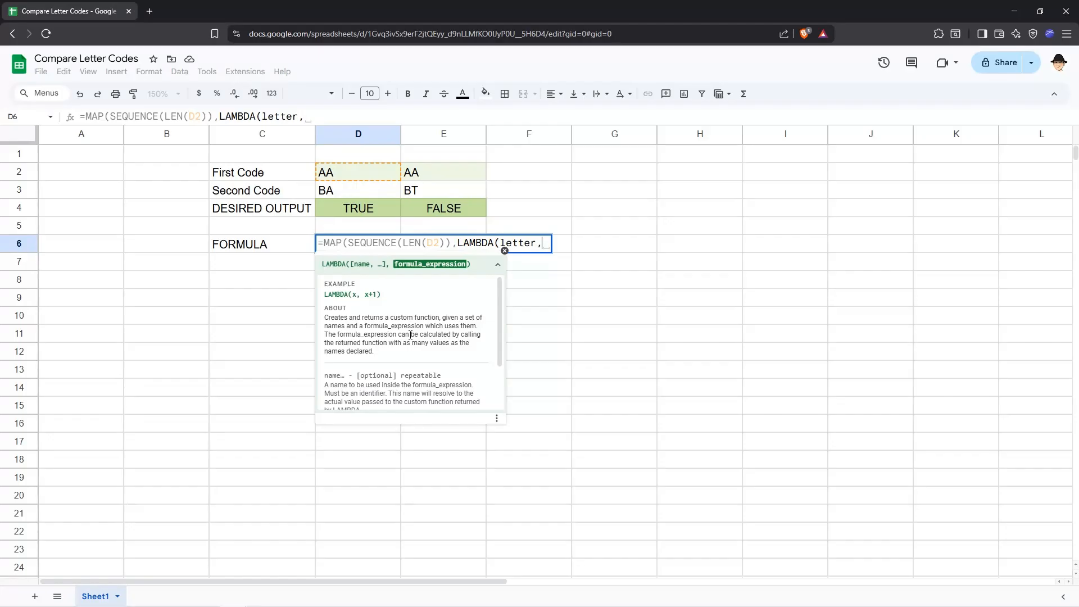
# Complete the D6 formula with MID(D2,letter,1) as the LAMBDA expression and enter it.
pyautogui.write('MID(')
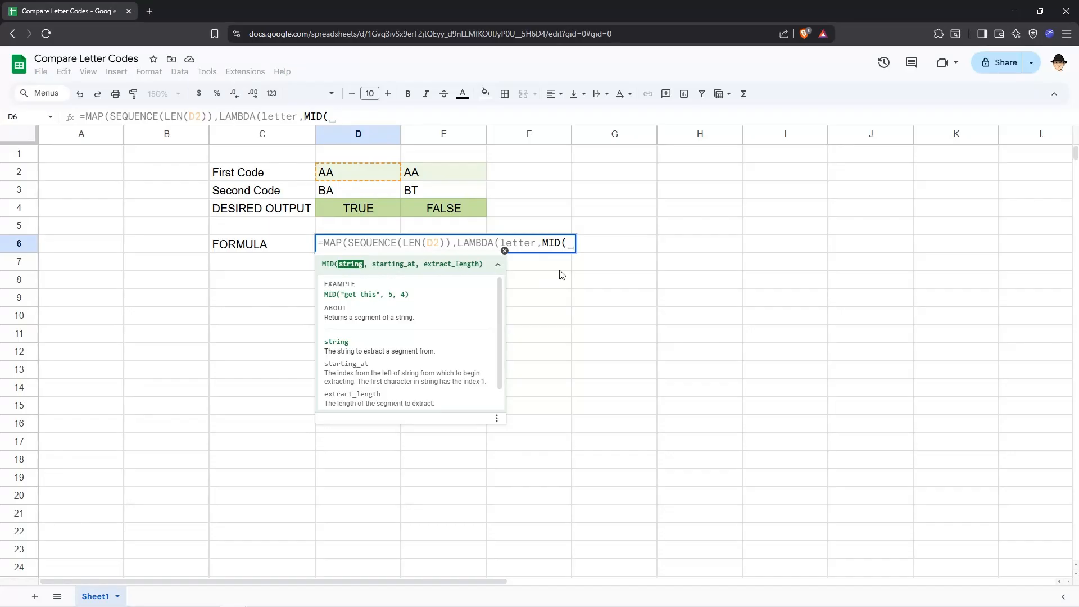
pyautogui.write('D2,')
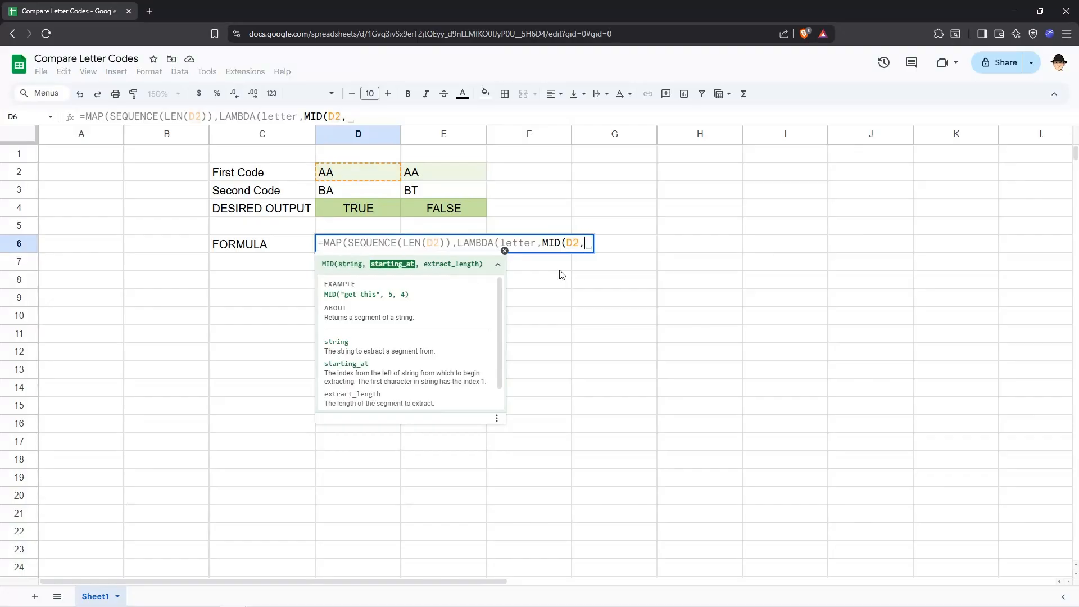
pyautogui.write('letter,1')
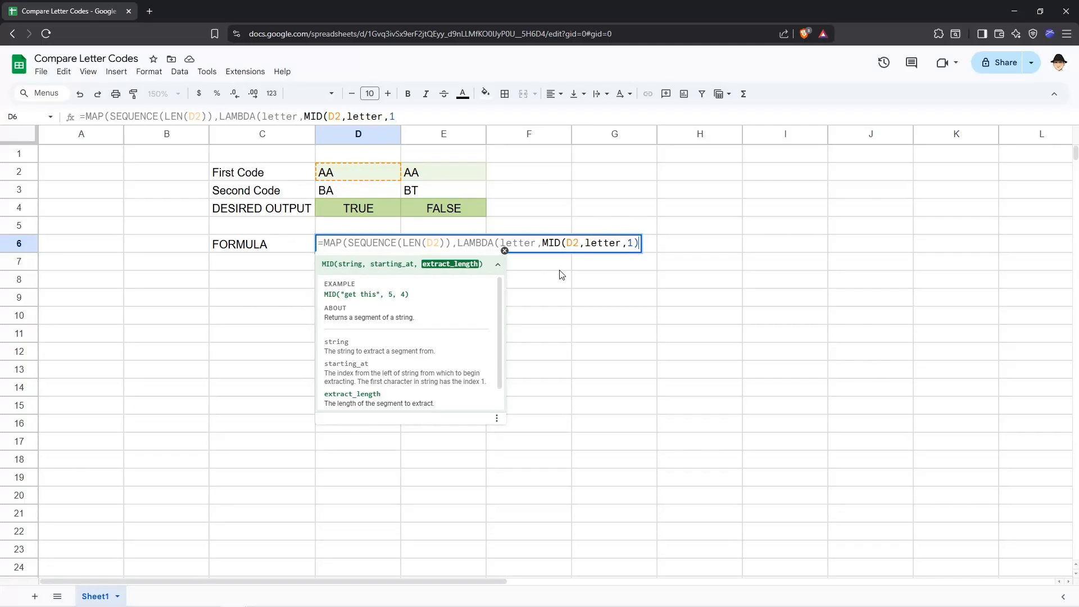
pyautogui.write(')')
pyautogui.press('Return')
pyautogui.press('Up')
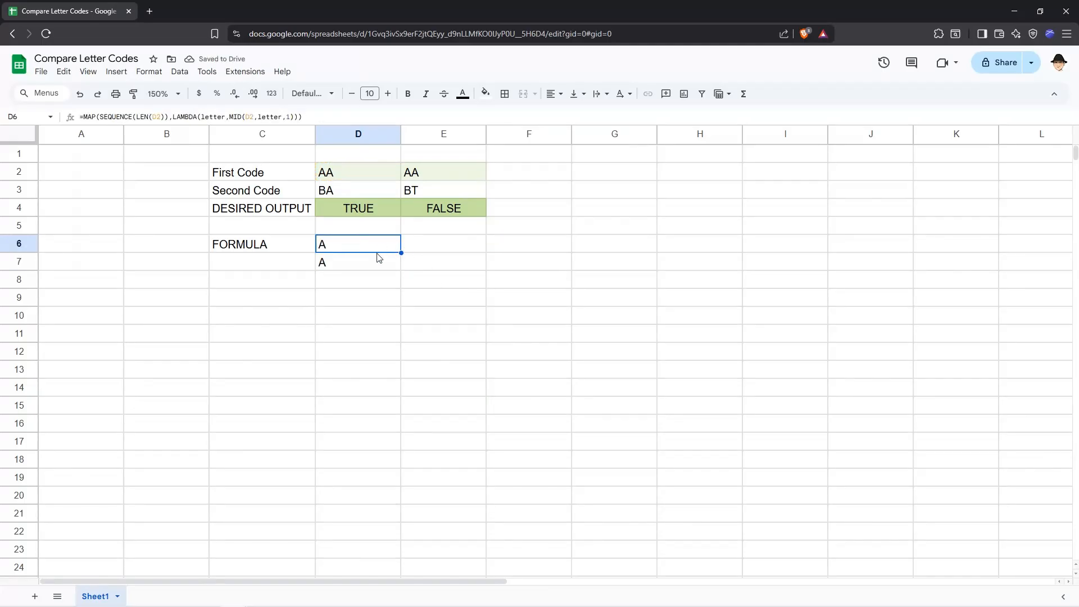
# Change the first code in cell D2 to AT.
pyautogui.click(376, 270)
pyautogui.click(364, 173)
pyautogui.press('F2')
pyautogui.press('BackSpace')
pyautogui.write('T')
pyautogui.press('Return')
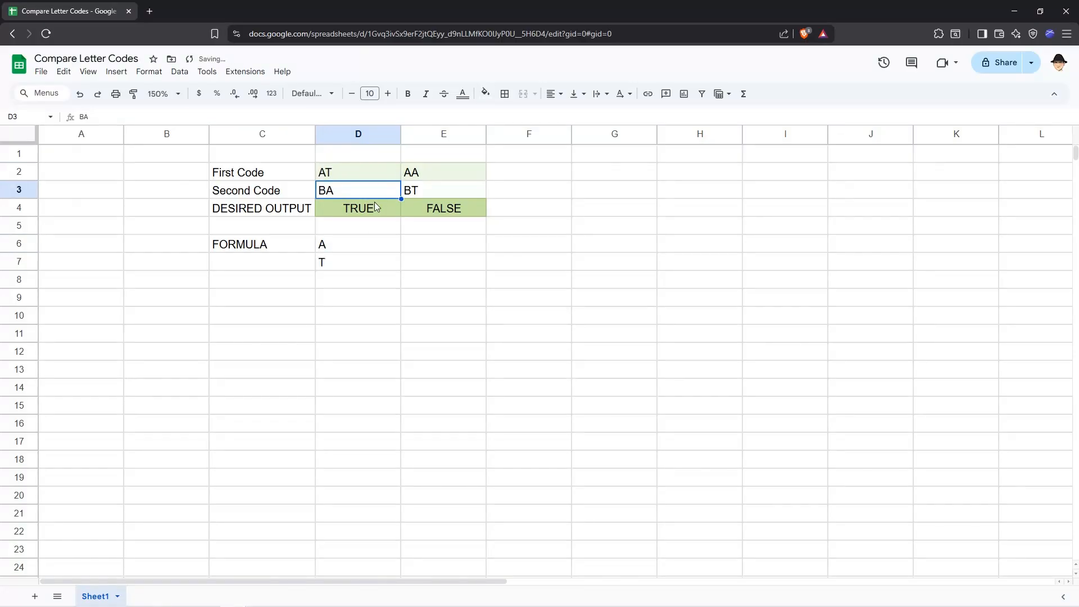
# Examine the split letters of the first code in cells D6 and D7.
pyautogui.click(344, 244)
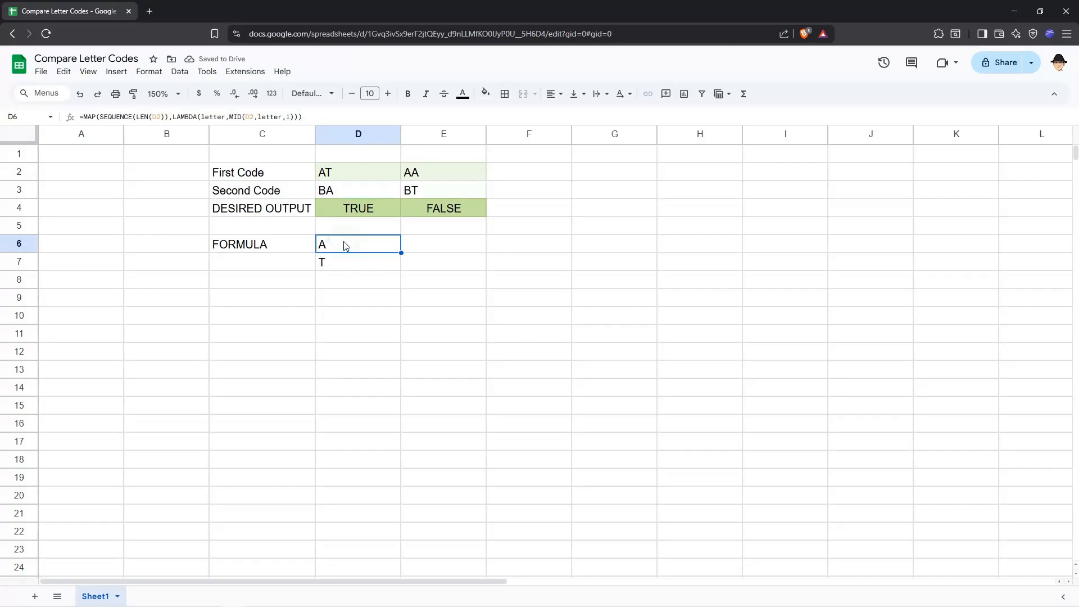
pyautogui.click(347, 262)
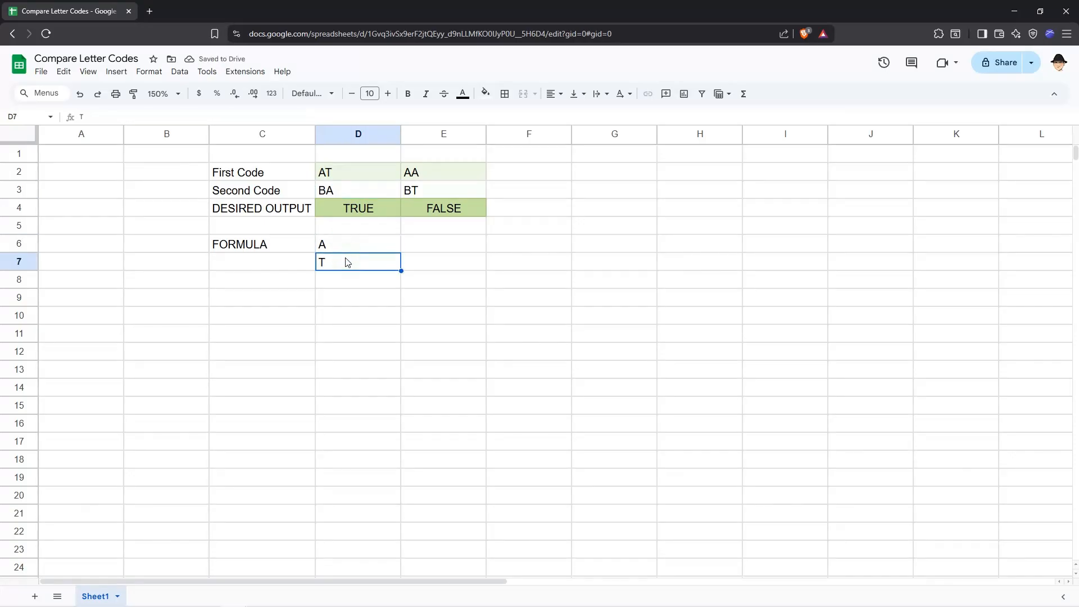
pyautogui.click(349, 248)
pyautogui.click(348, 263)
pyautogui.click(348, 249)
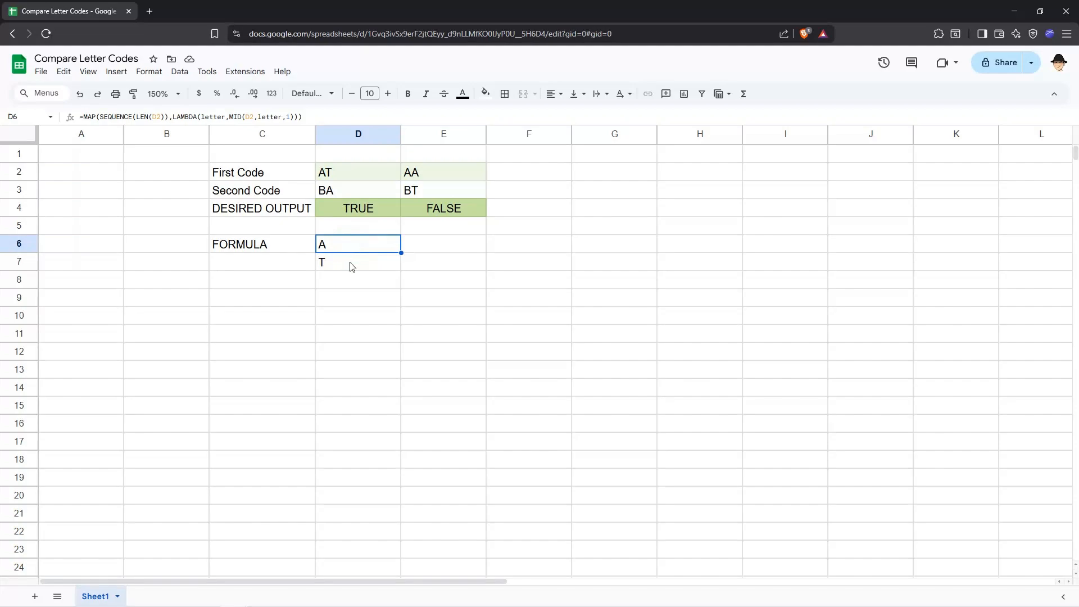
pyautogui.click(351, 263)
pyautogui.click(352, 250)
# Wrap the MID part of the D6 formula in SEARCH to look in D3, giving SEARCH(MID(D2,letter,1),D3).
pyautogui.doubleClick(353, 254)
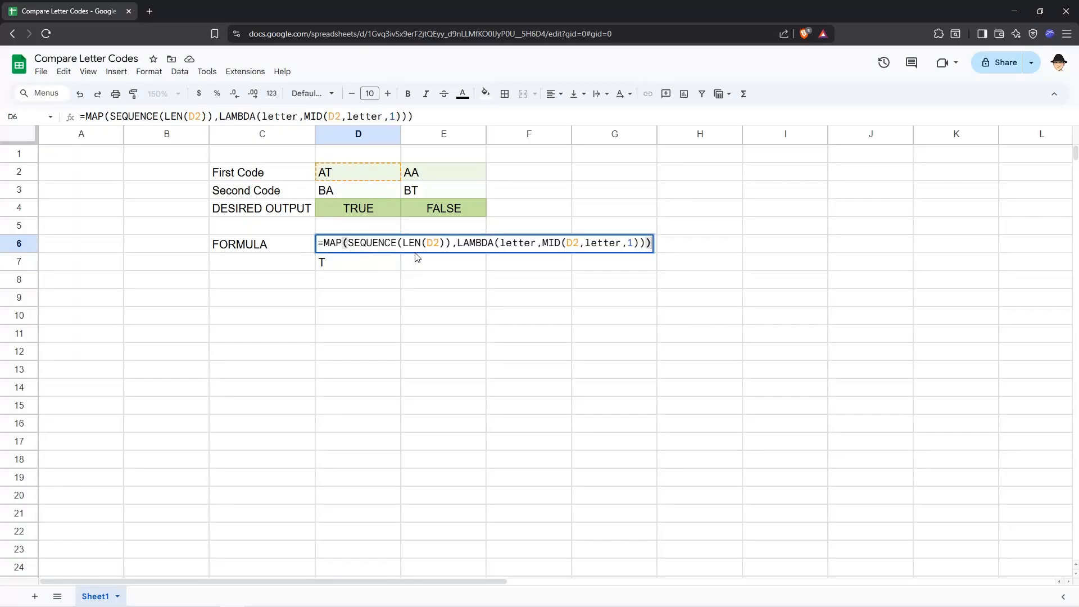
pyautogui.click(544, 245)
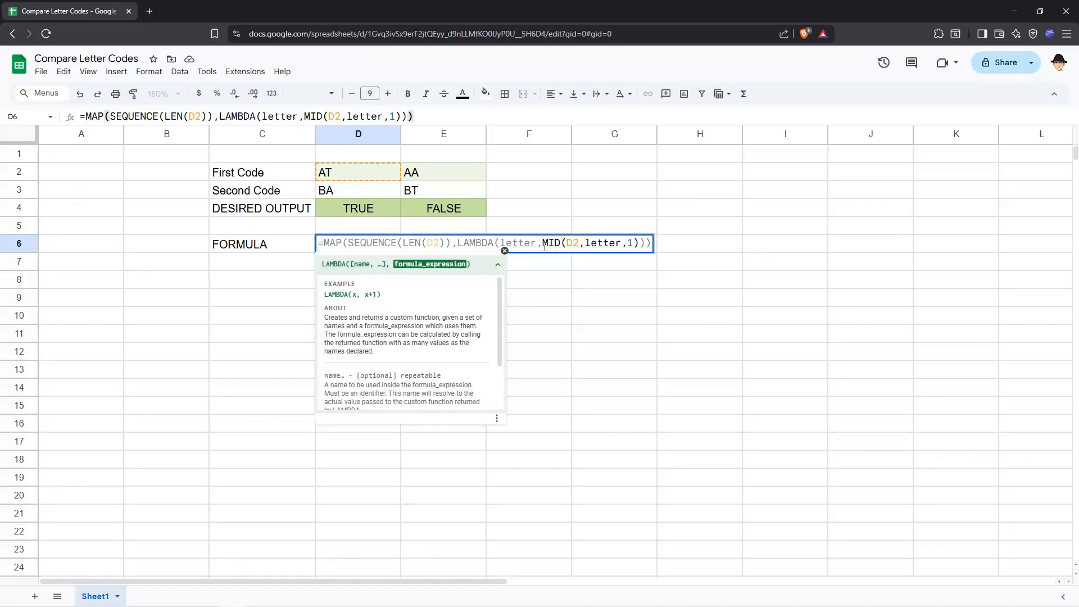
pyautogui.write('SEARCH')
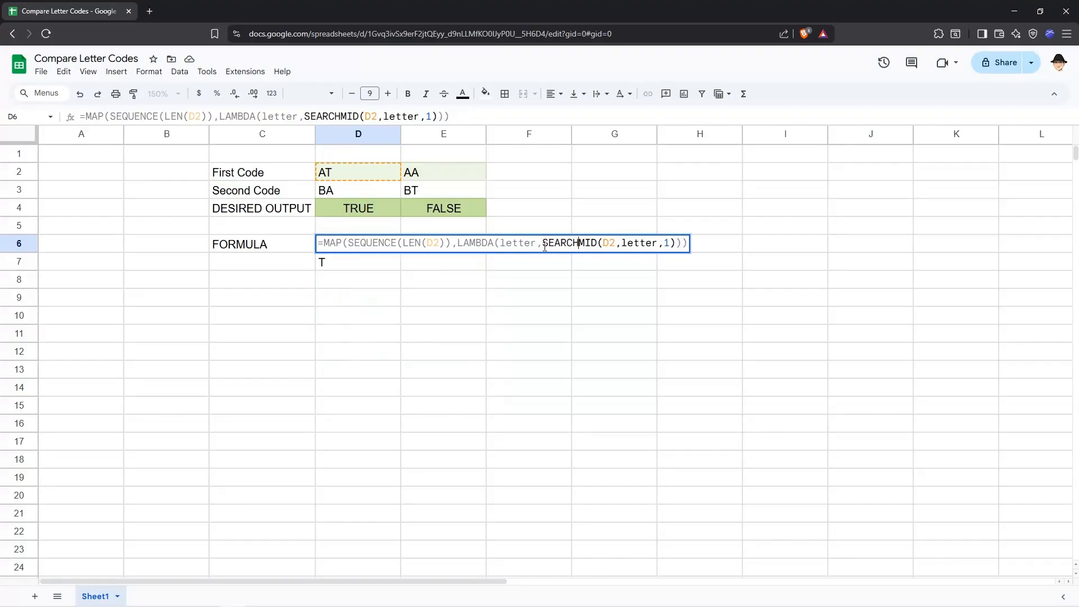
pyautogui.write('(')
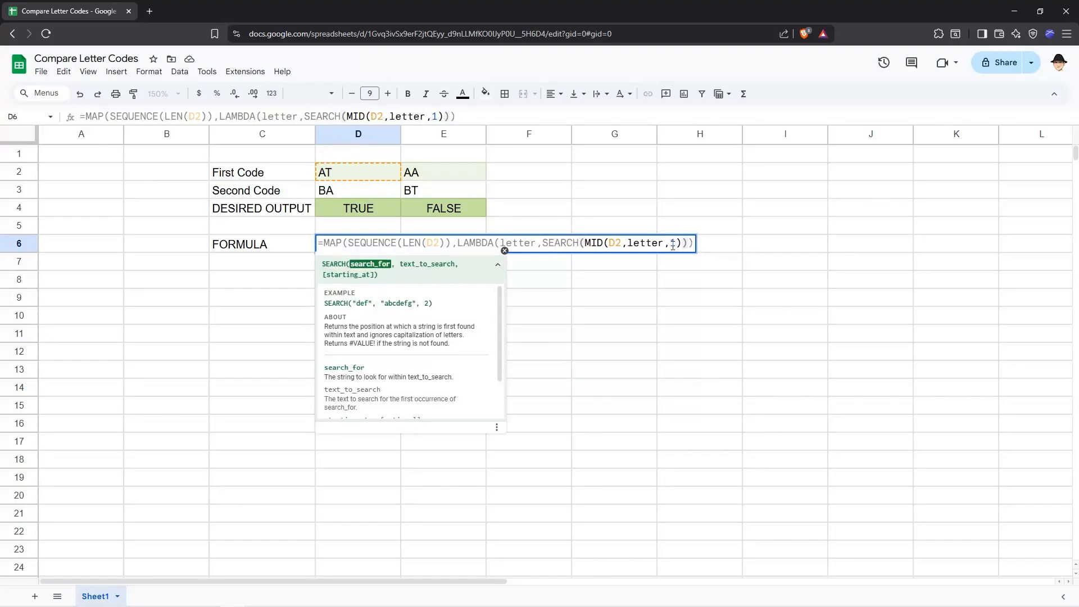
pyautogui.click(681, 243)
pyautogui.write(', D3')
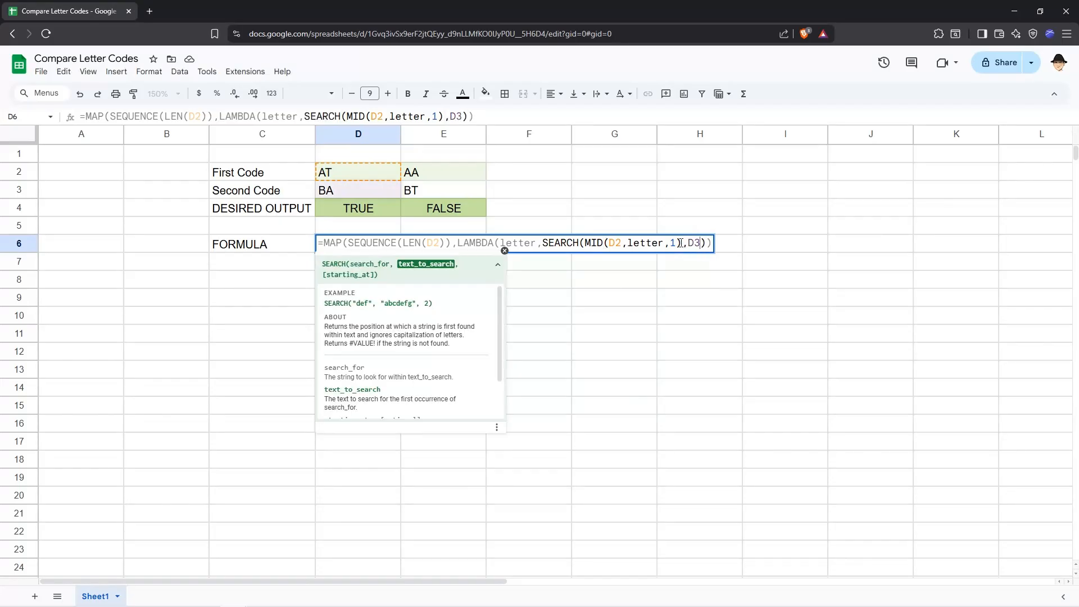
pyautogui.write(')')
pyautogui.press('Return')
pyautogui.press('Up')
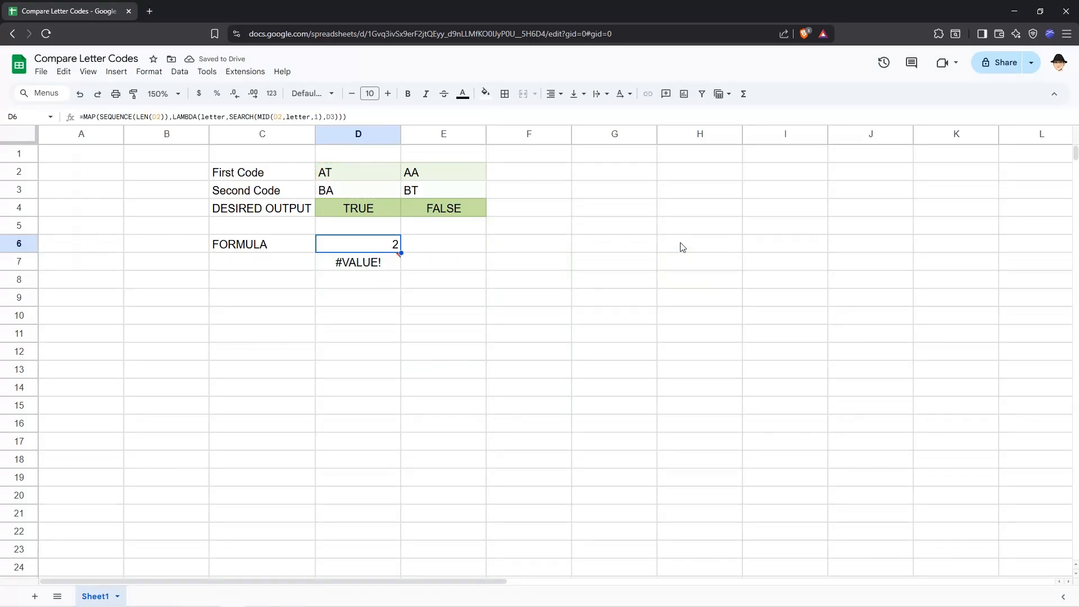
# Inspect the SEARCH results in cells D6 and D7, including the error details for D7.
pyautogui.click(388, 263)
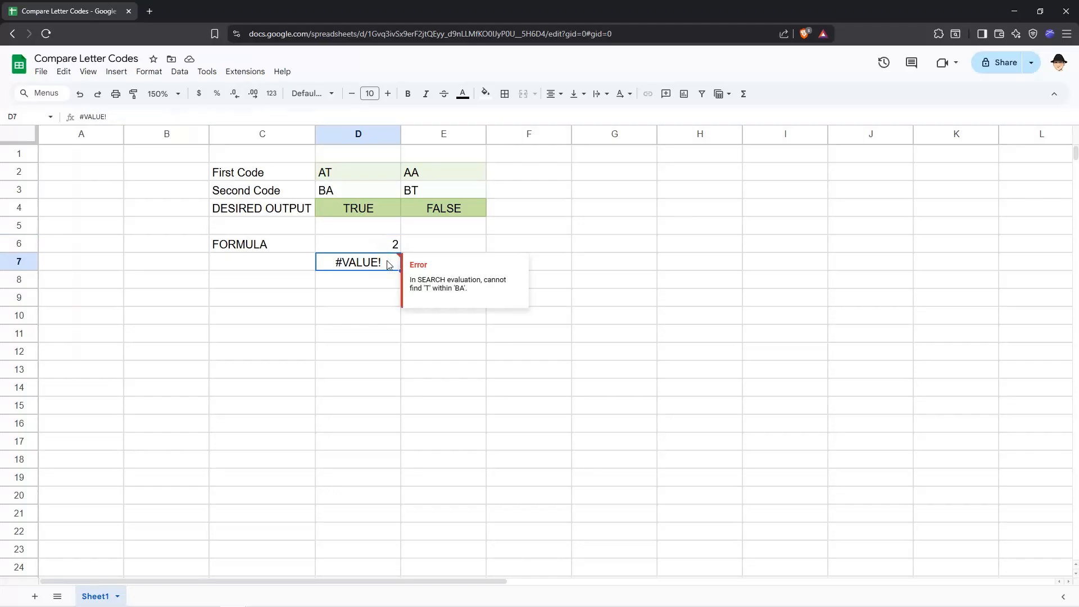
pyautogui.click(387, 249)
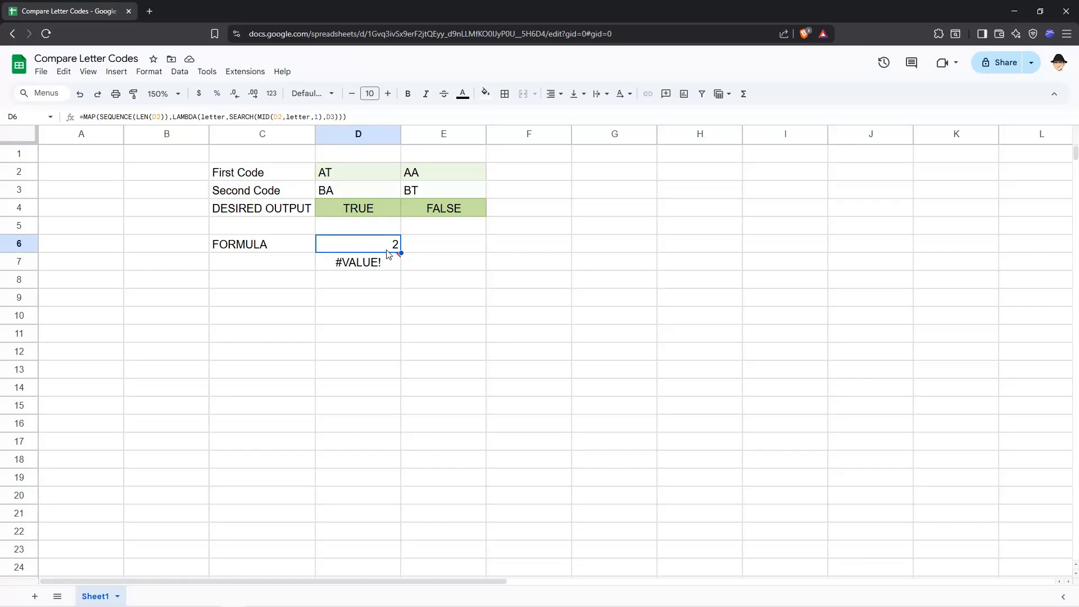
pyautogui.doubleClick(388, 253)
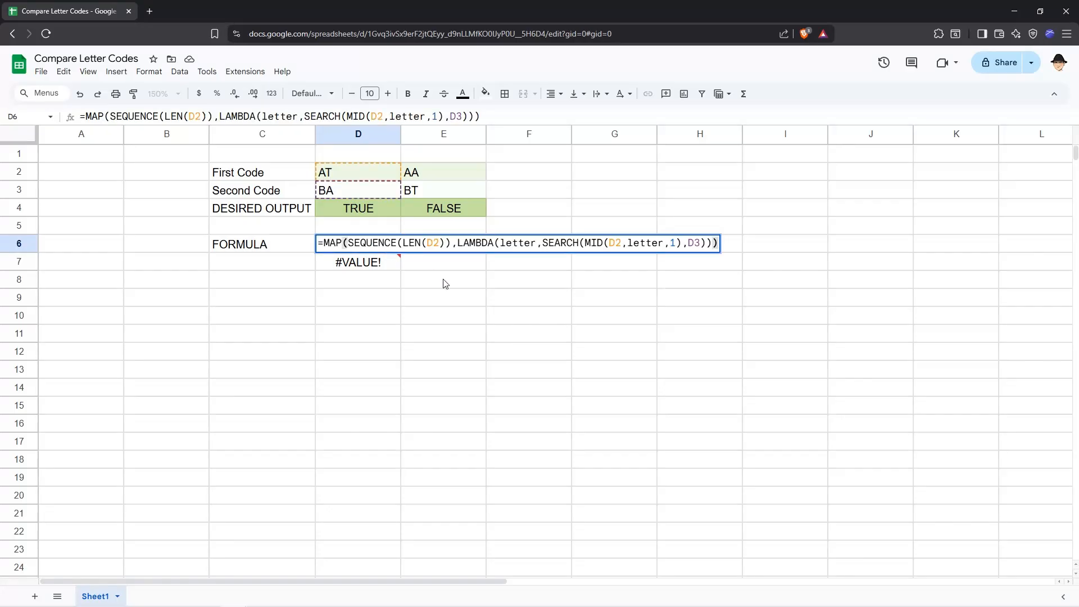
pyautogui.press('Escape')
pyautogui.hotkey('shift', 'Down')
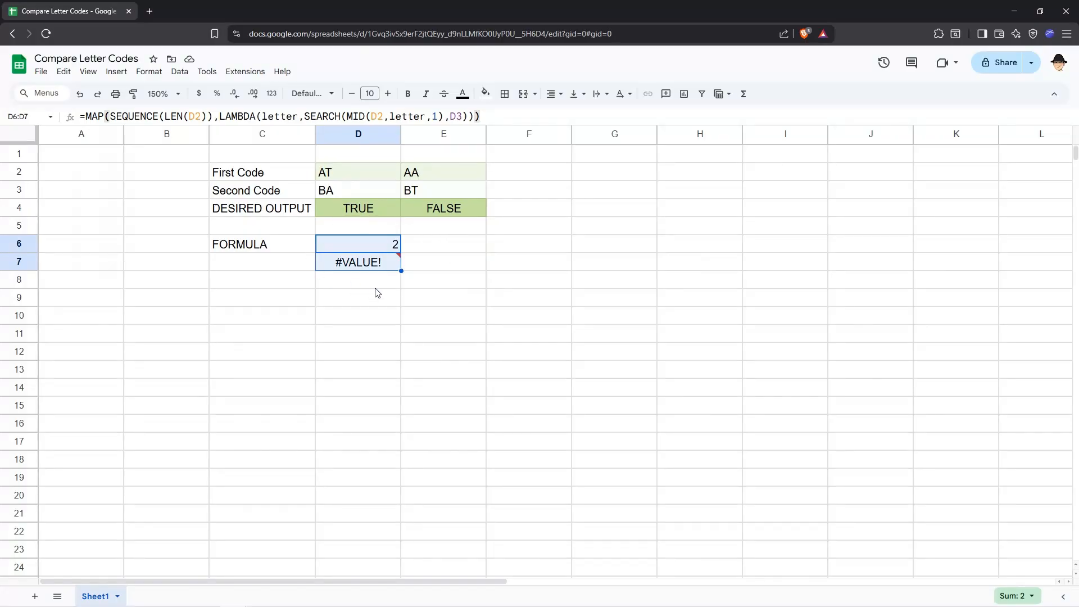
pyautogui.click(386, 245)
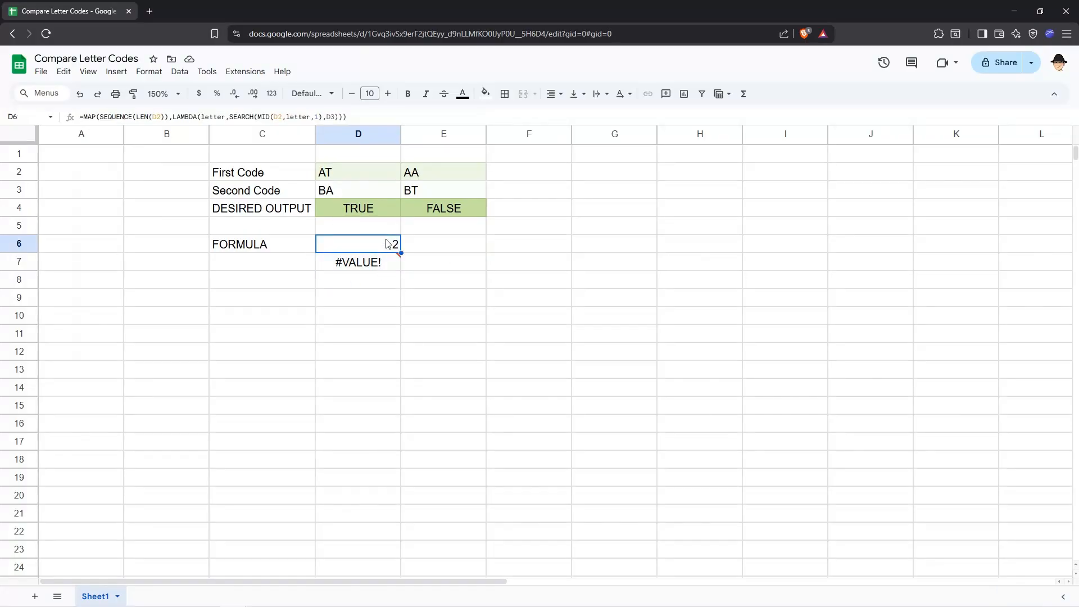
pyautogui.moveTo(387, 267)
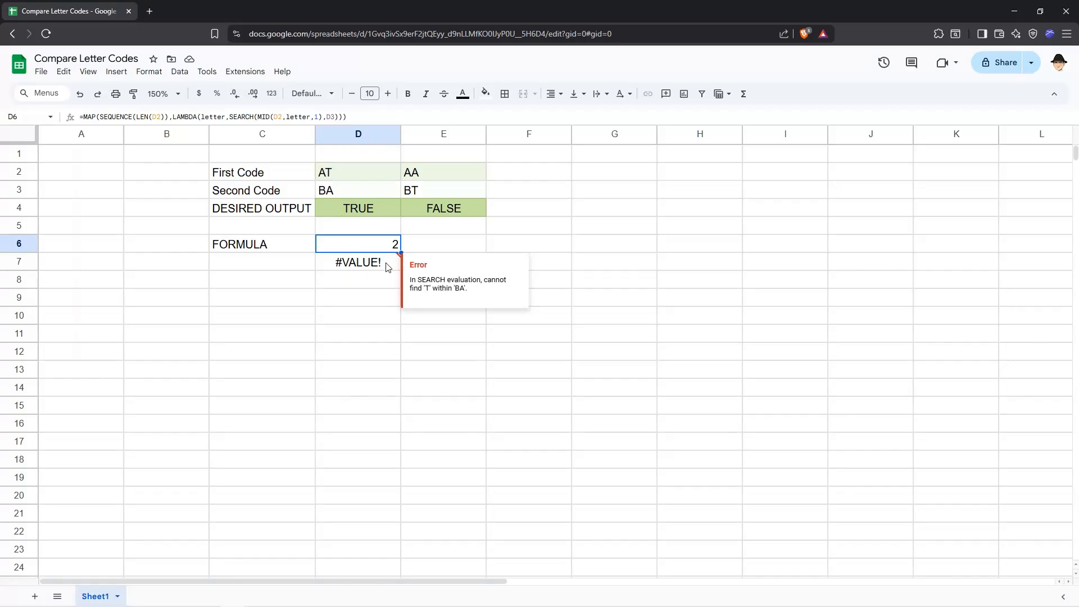
# Wrap the SEARCH part of the D6 formula in IFERROR with an empty fallback, giving IFERROR(SEARCH(MID(D2,letter,1),D3),).
pyautogui.press('F2')
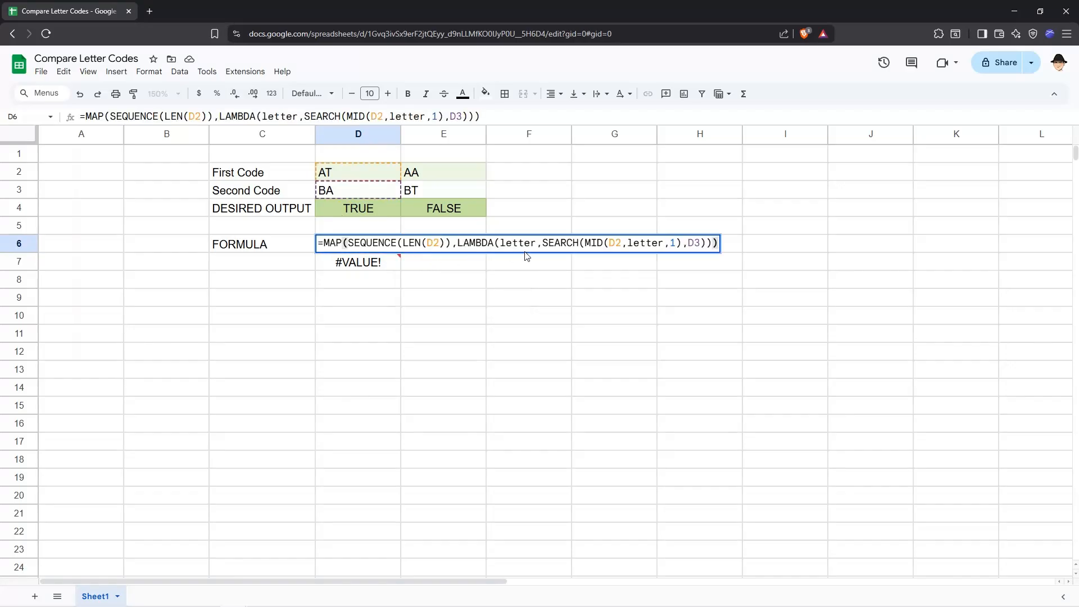
pyautogui.click(543, 243)
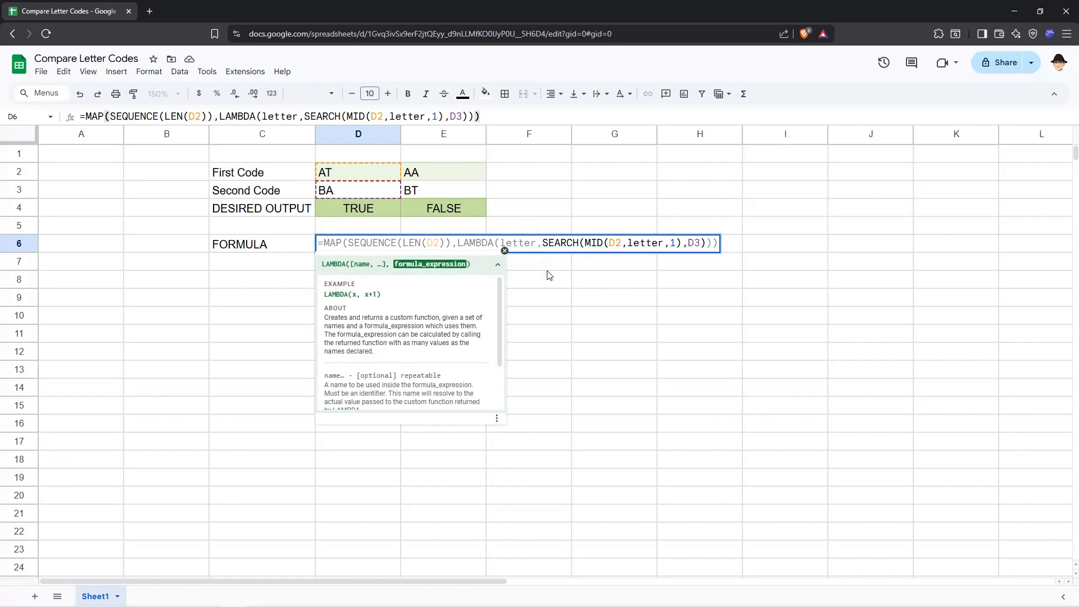
pyautogui.write('IFERR')
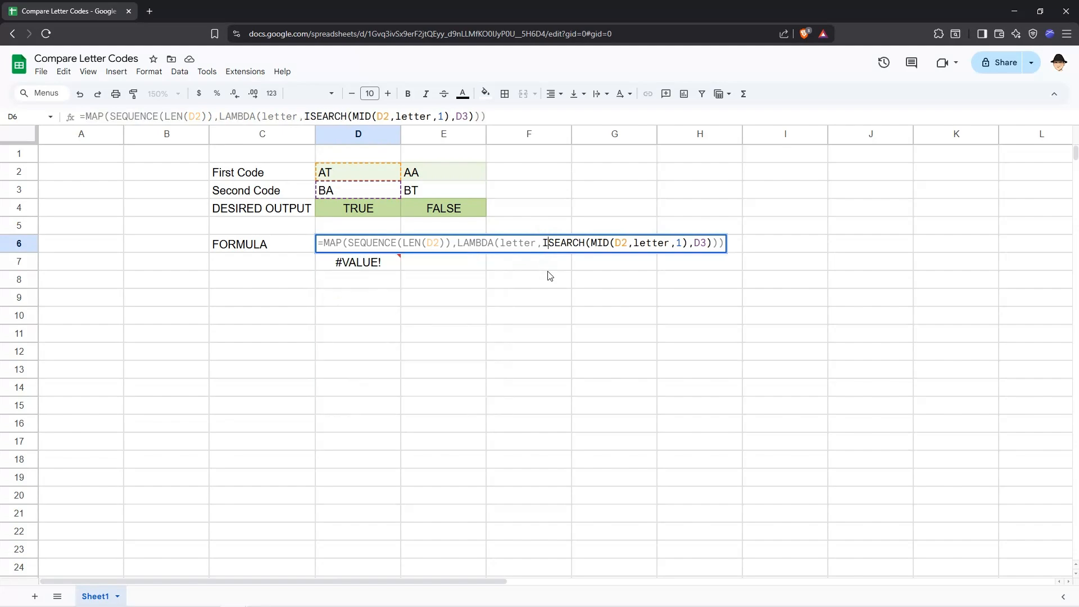
pyautogui.write('OR(')
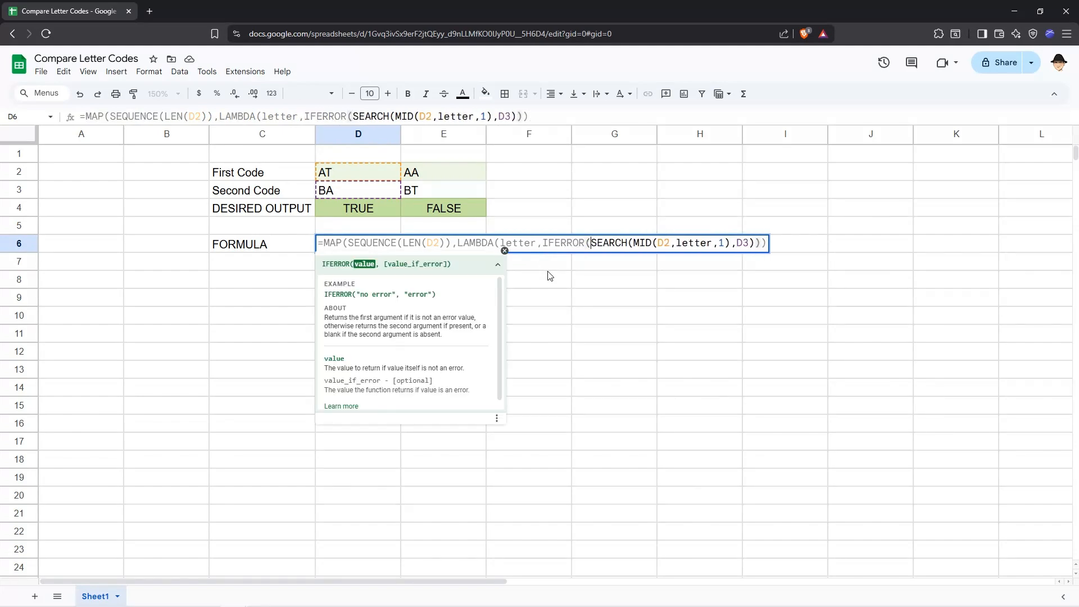
pyautogui.press('End')
pyautogui.press('Left')
pyautogui.press('Right')
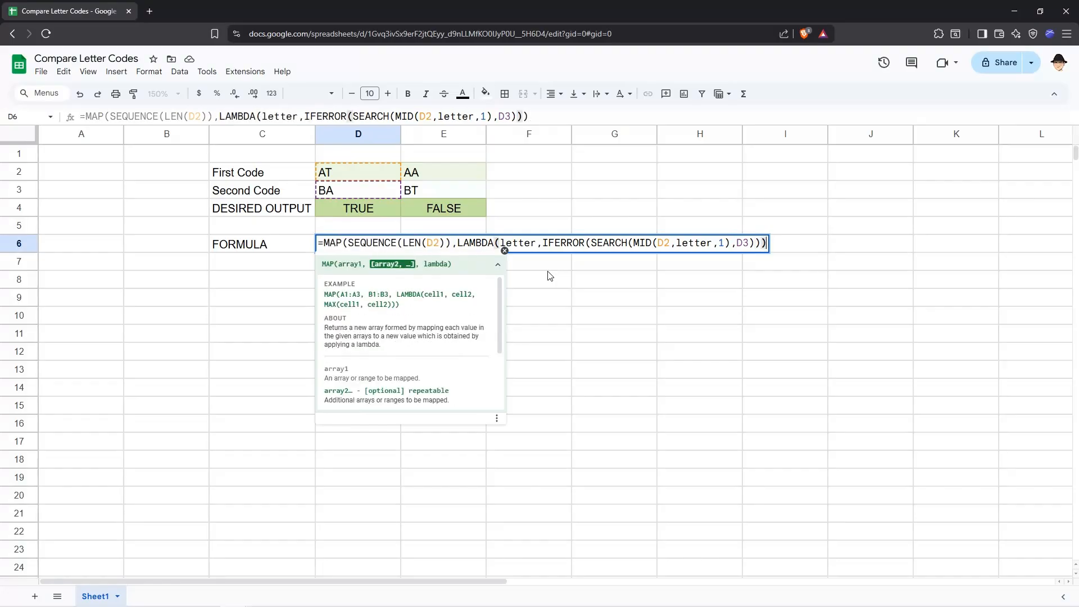
pyautogui.press('Left')
pyautogui.press('Left')
pyautogui.write(',')
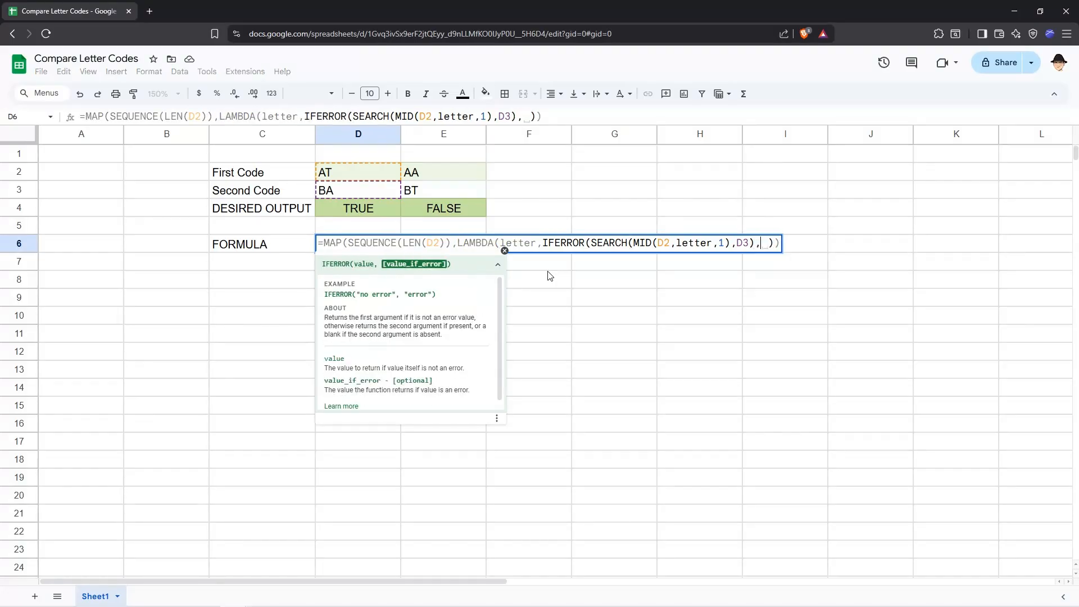
pyautogui.write(')')
pyautogui.press('Return')
pyautogui.press('Up')
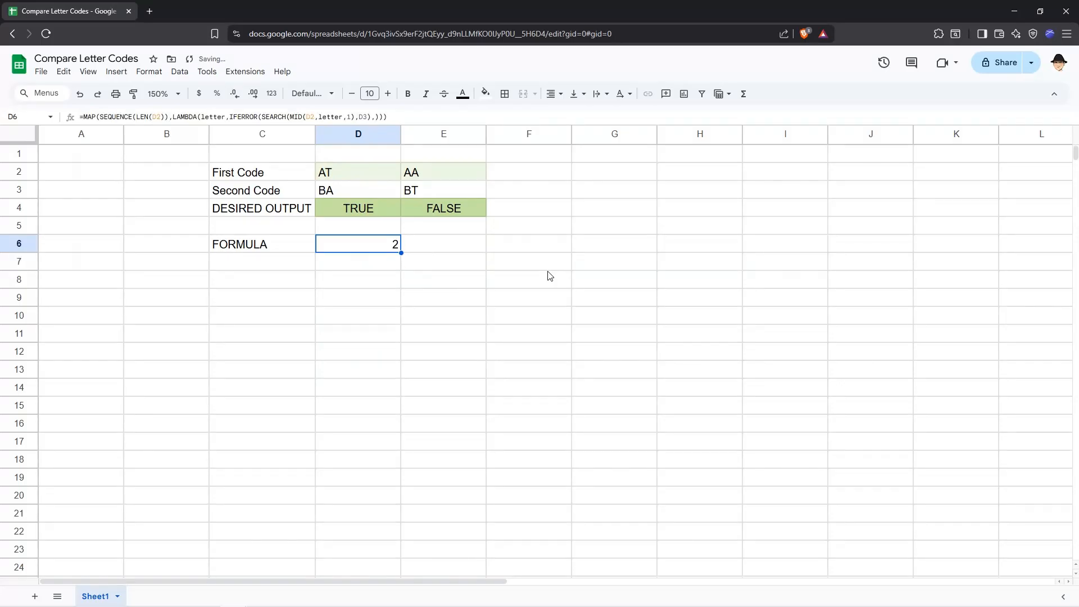
pyautogui.press('Down')
pyautogui.press('Up')
# Wrap the whole MAP formula in D6 in SUM to total the search results.
pyautogui.press('Return')
pyautogui.press('Home')
pyautogui.press('Right')
pyautogui.write('SUM(')
pyautogui.press('End')
pyautogui.write(')')
pyautogui.hotkey('ctrl', 'Return')
pyautogui.press('Down')
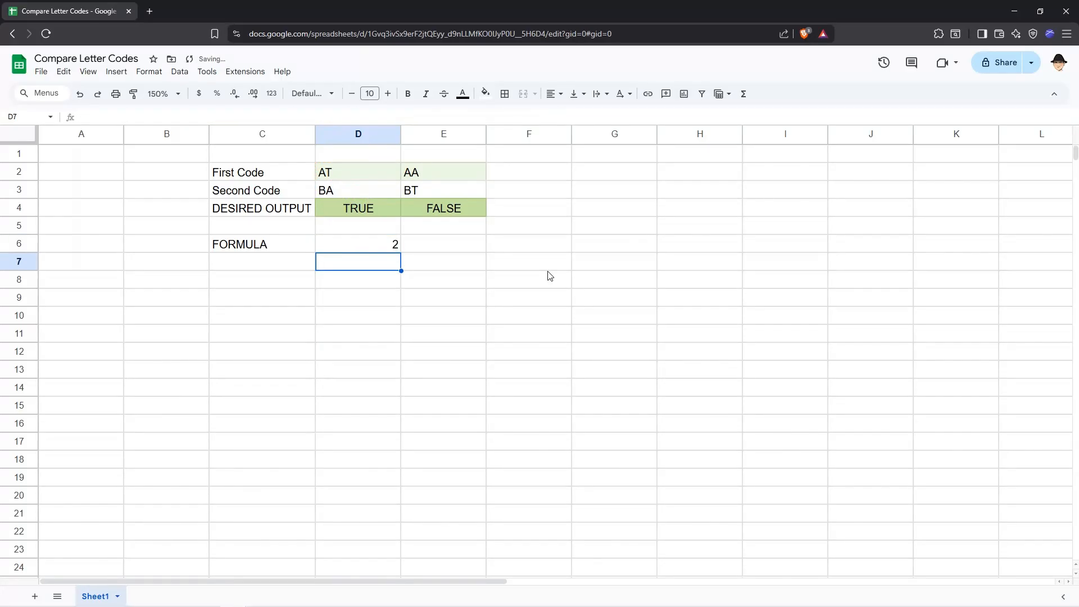
pyautogui.write('f')
pyautogui.press('Return')
pyautogui.press('Up')
pyautogui.press('Up')
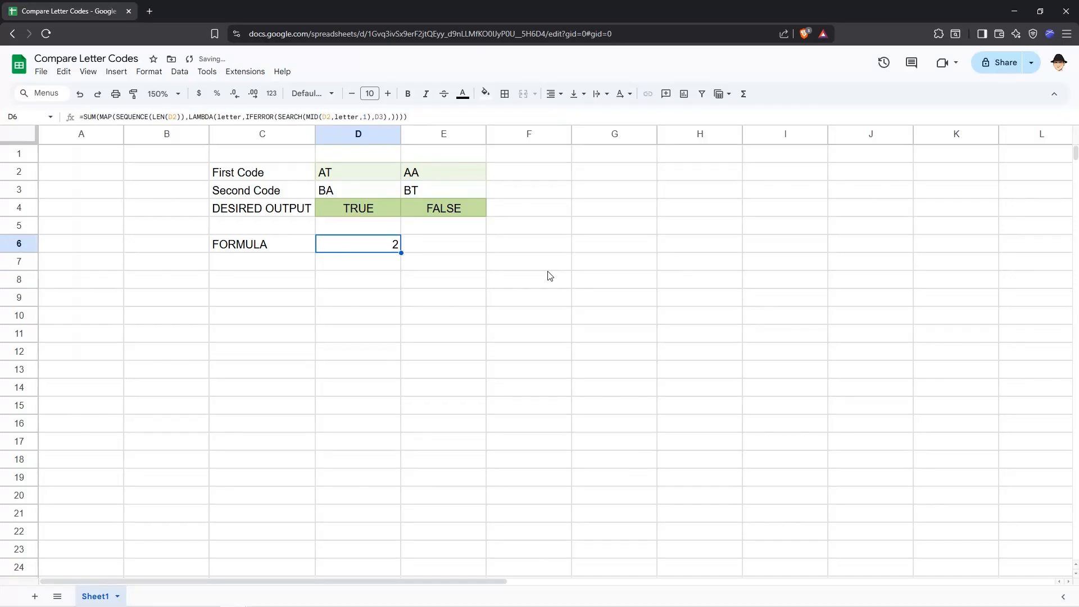
# Wrap the SUM formula in D6 in IF, returning TRUE for a nonzero total and FALSE otherwise.
pyautogui.press('Return')
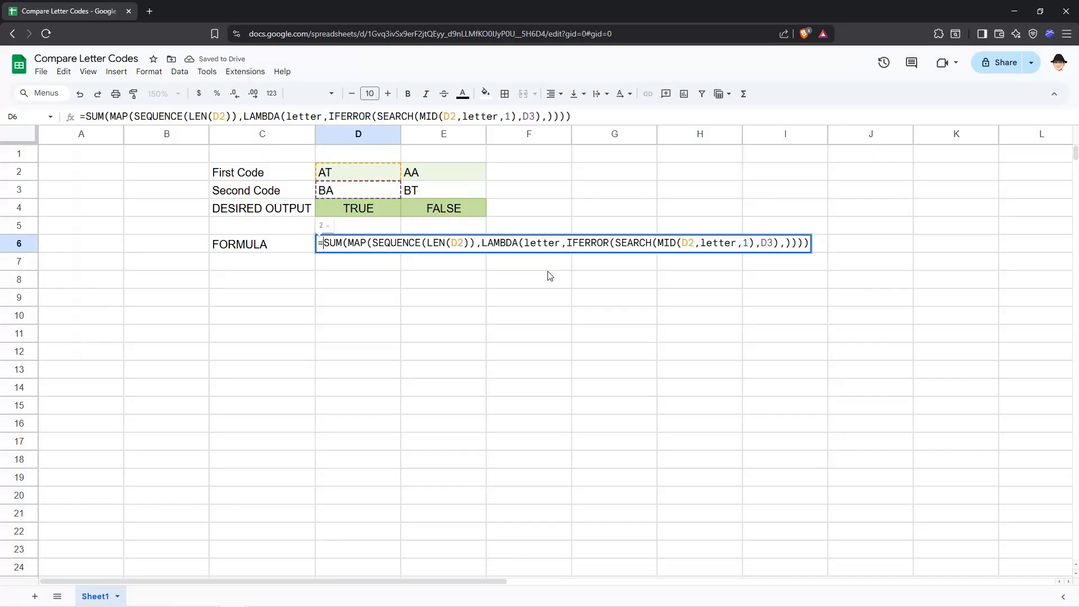
pyautogui.press('Home')
pyautogui.press('Right')
pyautogui.write('IF(')
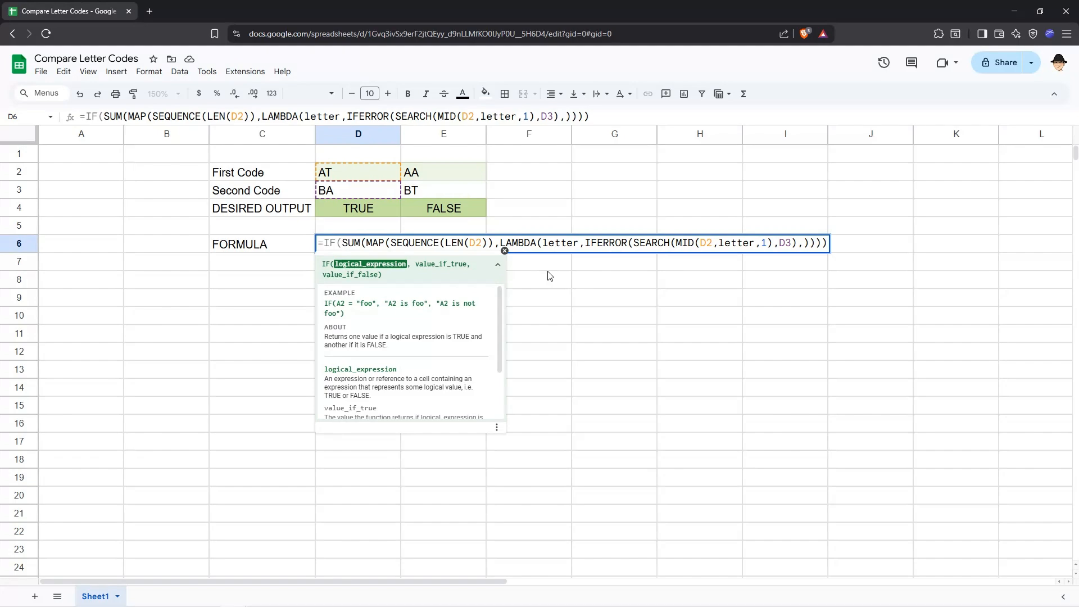
pyautogui.press('End')
pyautogui.write(',TRU')
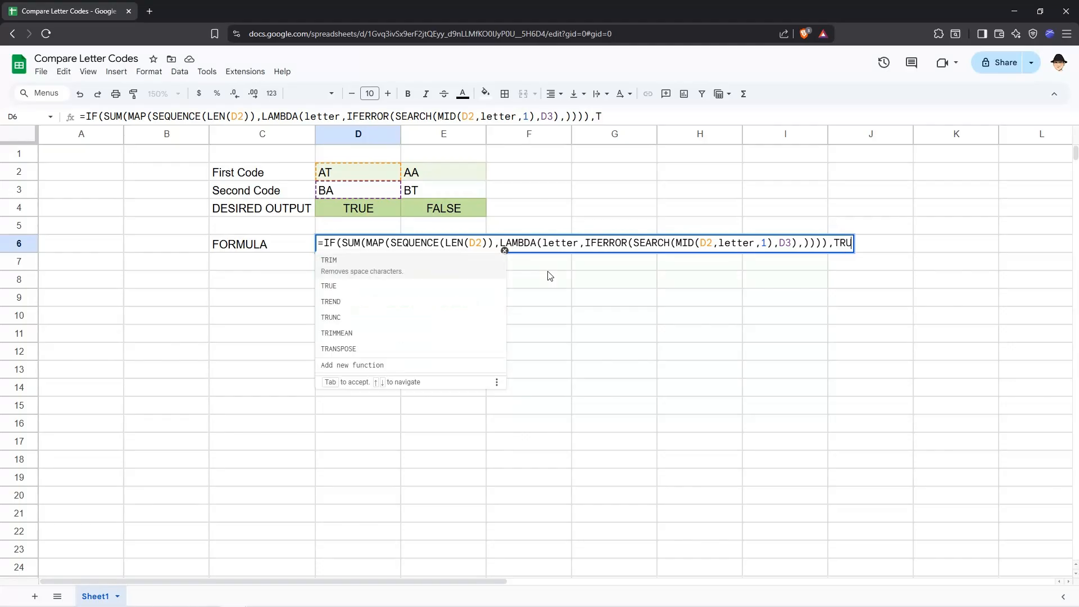
pyautogui.write('E,FALSE)')
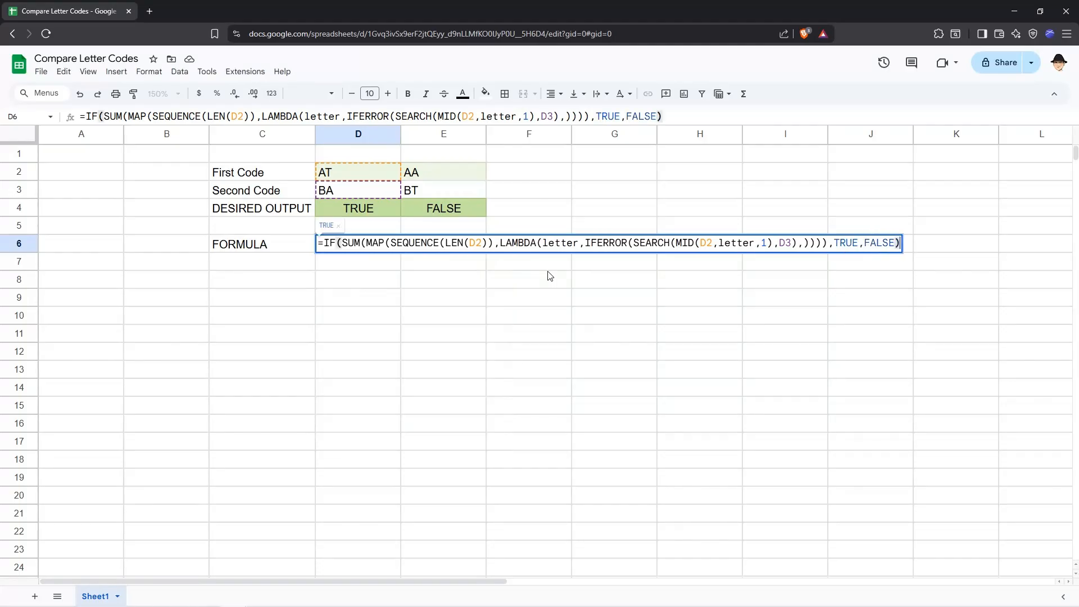
pyautogui.press('Return')
# Copy the formula from D6 to E6.
pyautogui.press('Up')
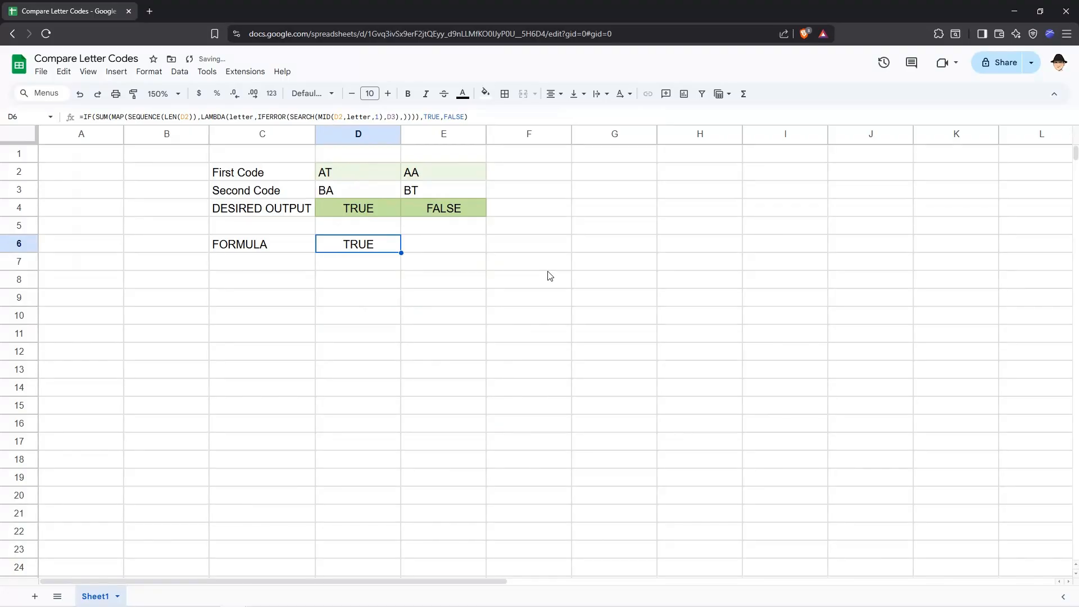
pyautogui.press('Right')
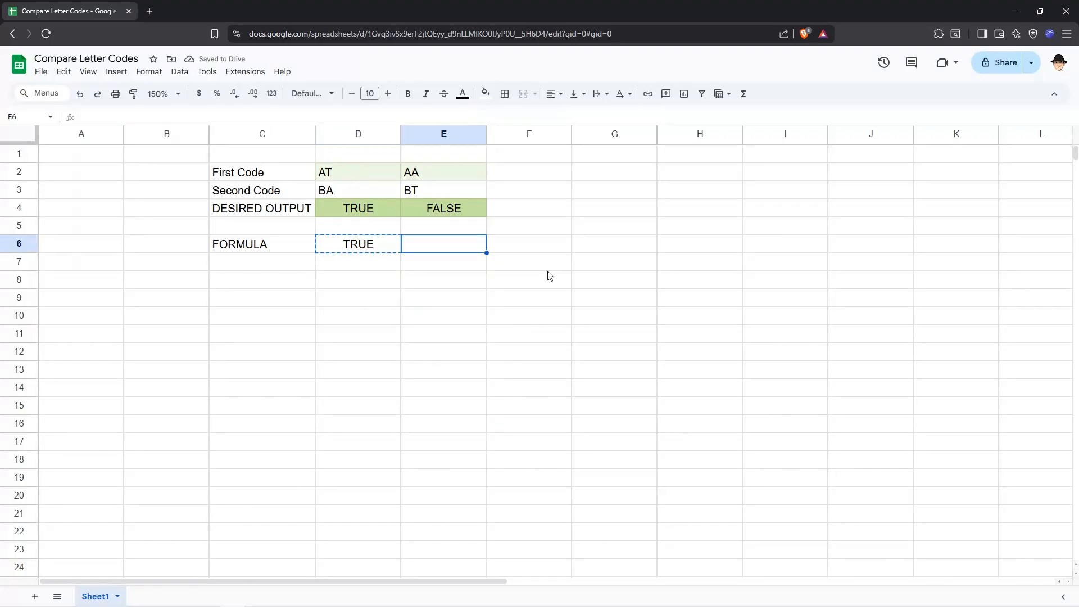
pyautogui.hotkey('ctrl', 'v')
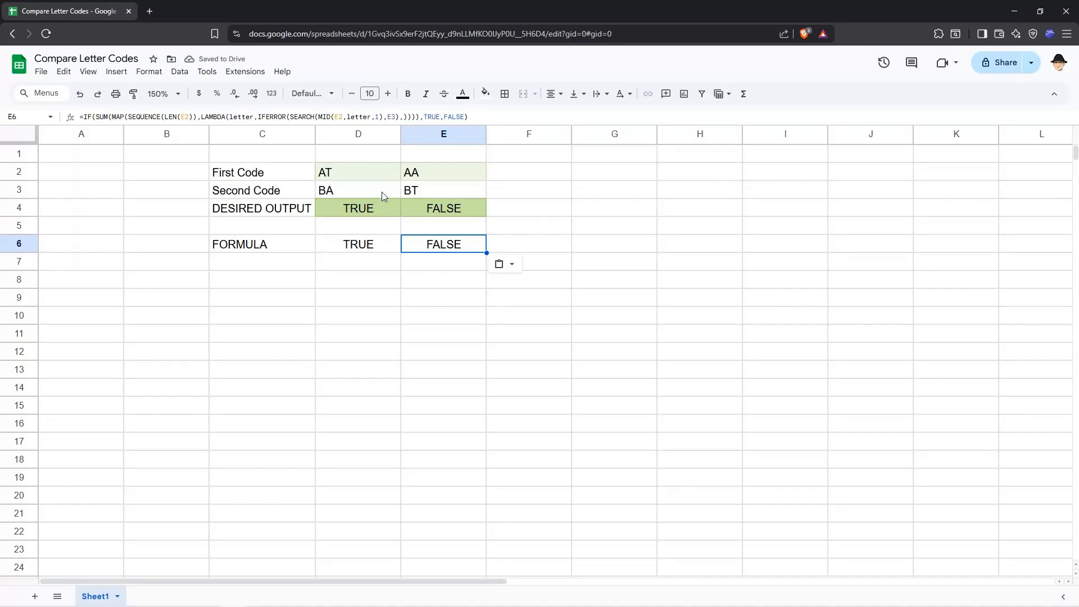
# Test the formulas by changing the first code in E2 to AB and the second code in D3 to BD.
pyautogui.click(417, 180)
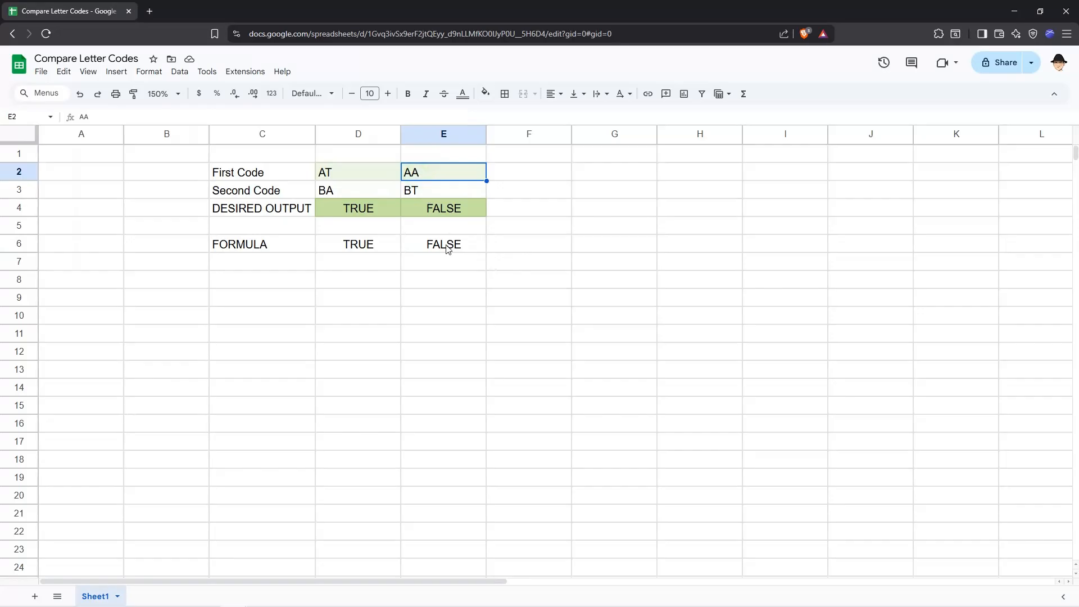
pyautogui.write('AB')
pyautogui.press('Return')
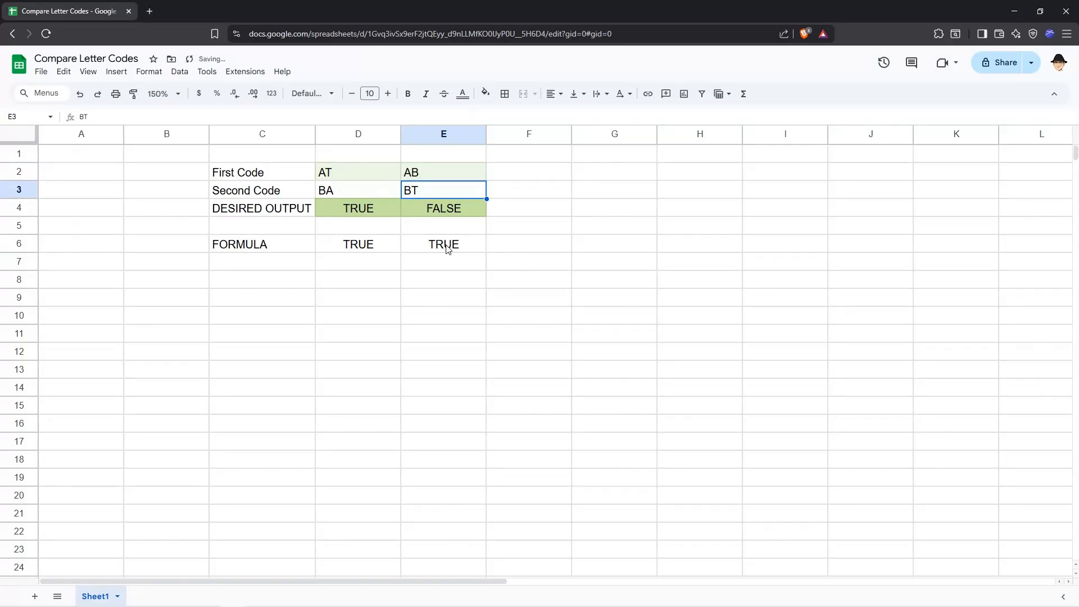
pyautogui.click(352, 191)
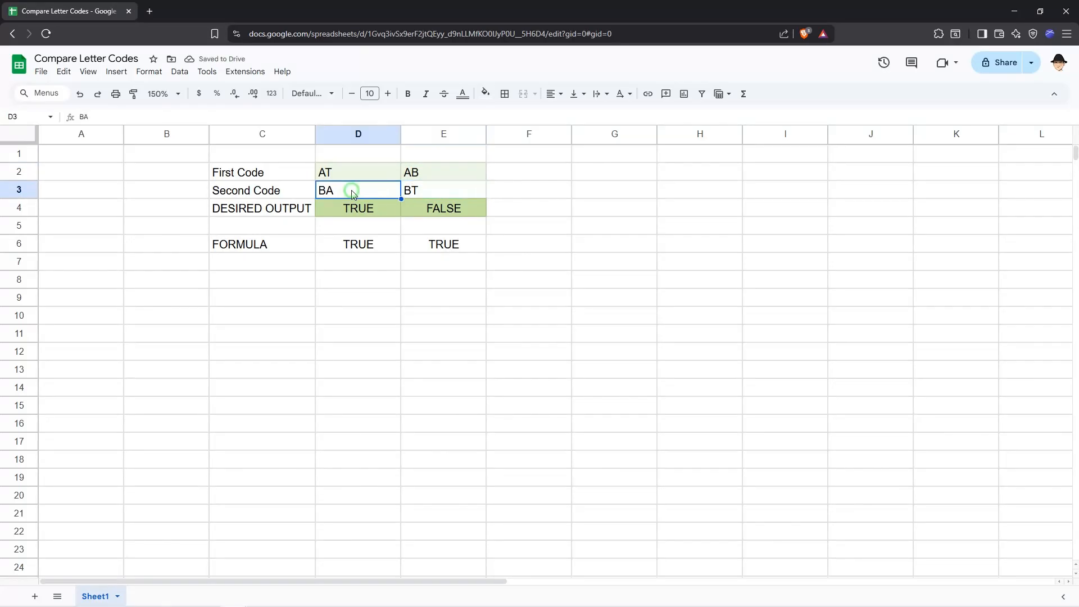
pyautogui.press('F2')
pyautogui.press('BackSpace')
pyautogui.write('D')
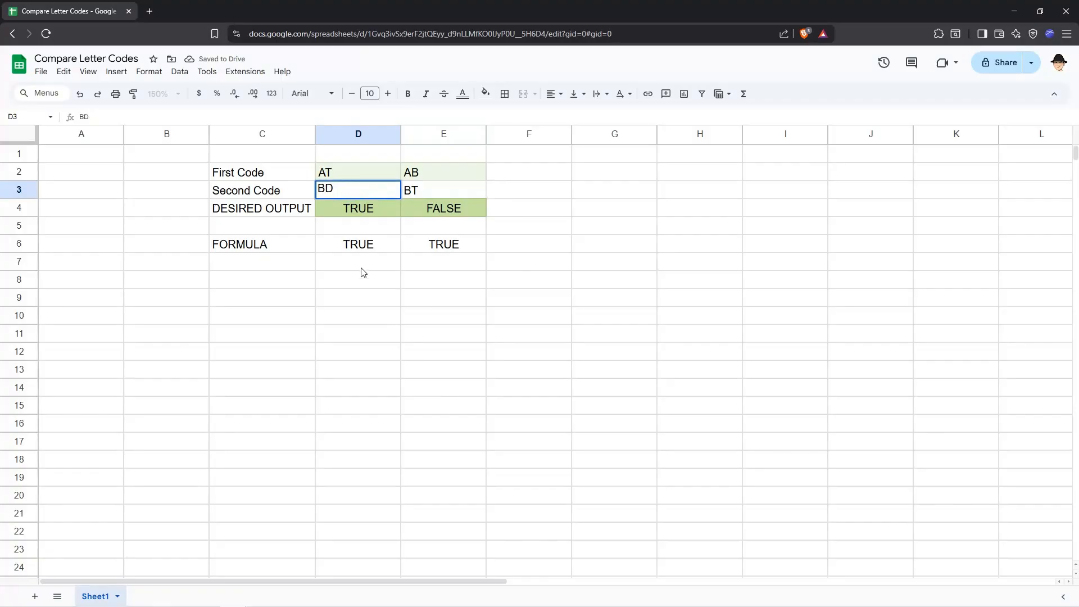
pyautogui.press('Return')
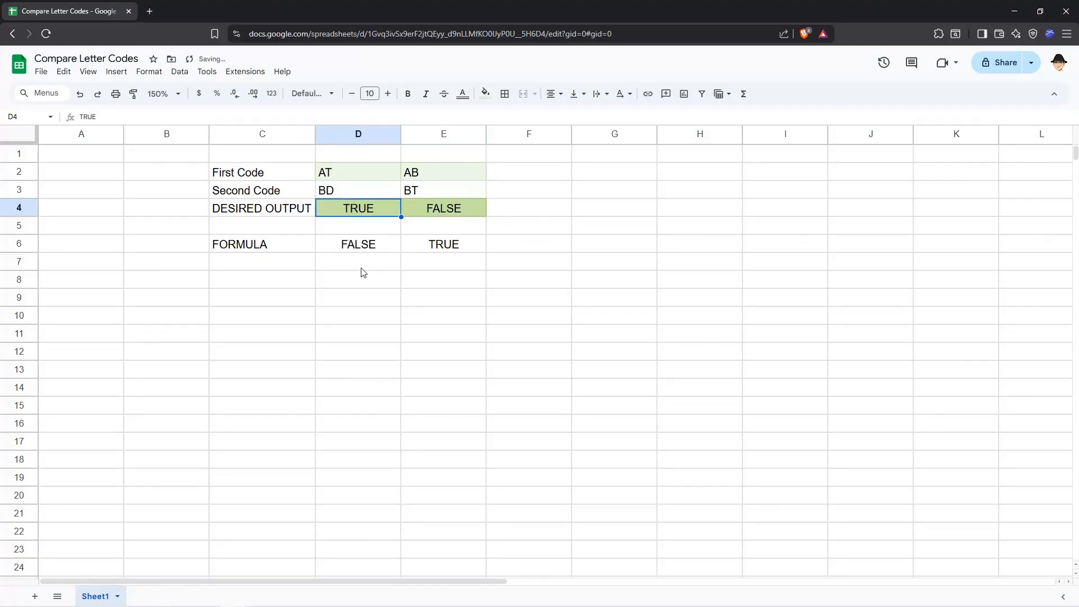
# Examine the D2 reference in LEN and the MID part of the D6 formula, plus the codes in D2 and D3.
pyautogui.press('Down')
pyautogui.press('Down')
pyautogui.press('F2')
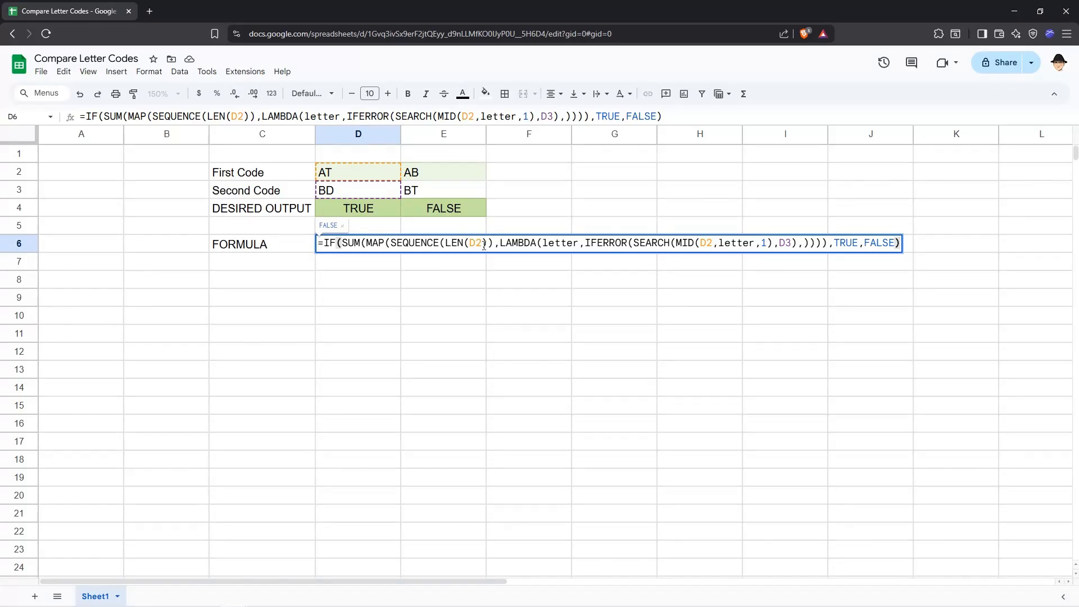
pyautogui.moveTo(483, 244); pyautogui.dragTo(471, 245)
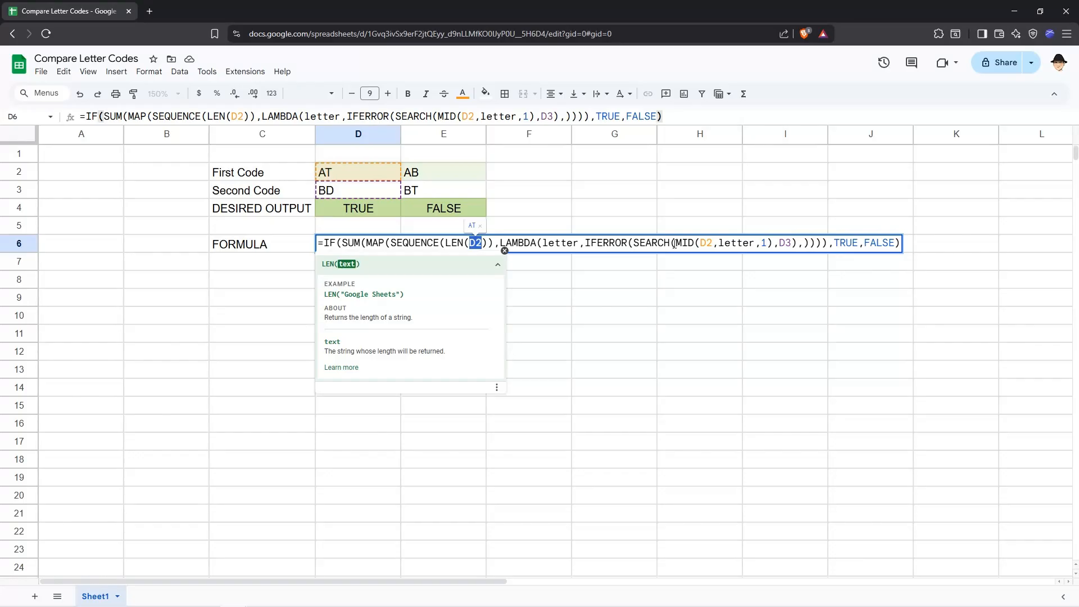
pyautogui.moveTo(677, 243); pyautogui.dragTo(772, 248)
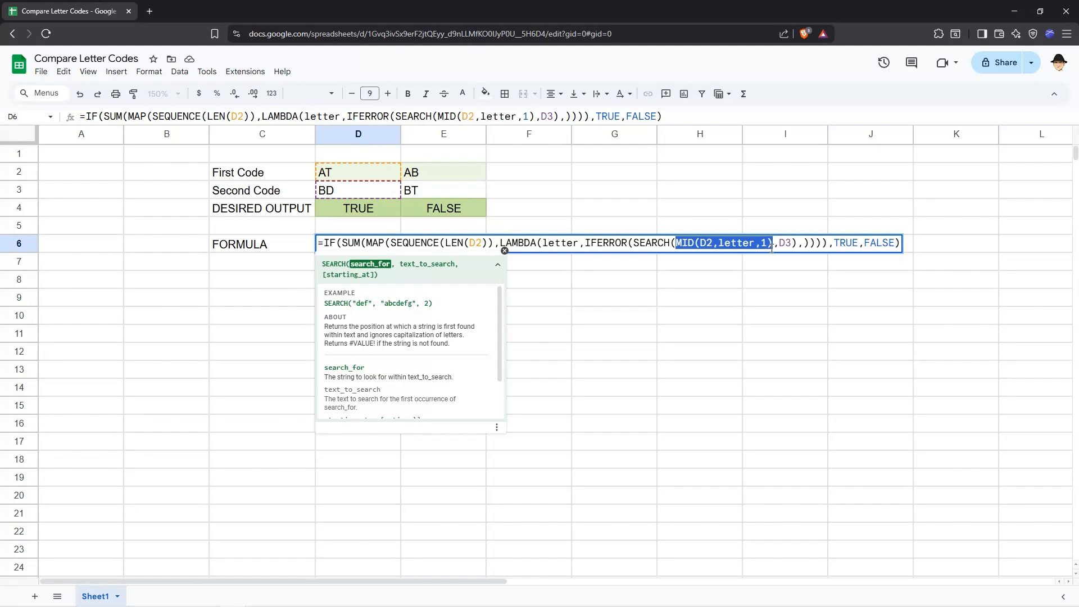
pyautogui.press('Escape')
pyautogui.click(372, 172)
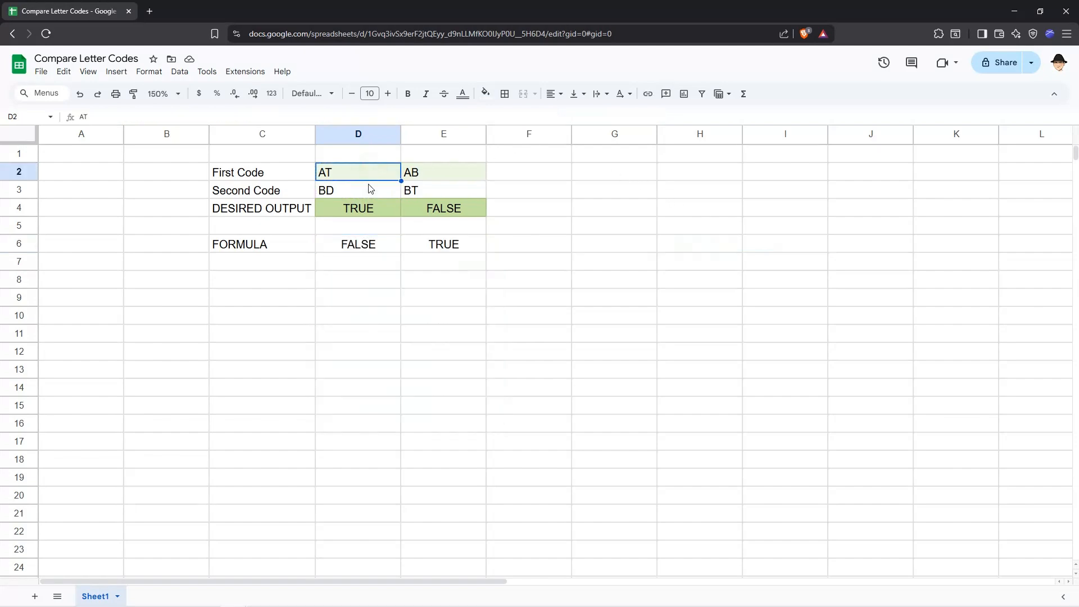
pyautogui.click(370, 189)
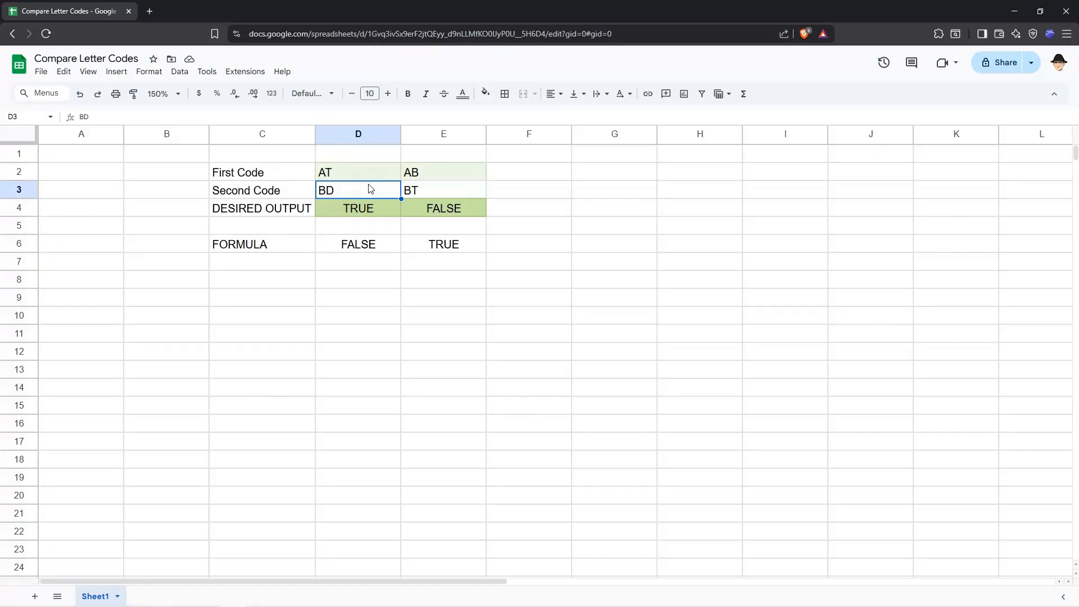